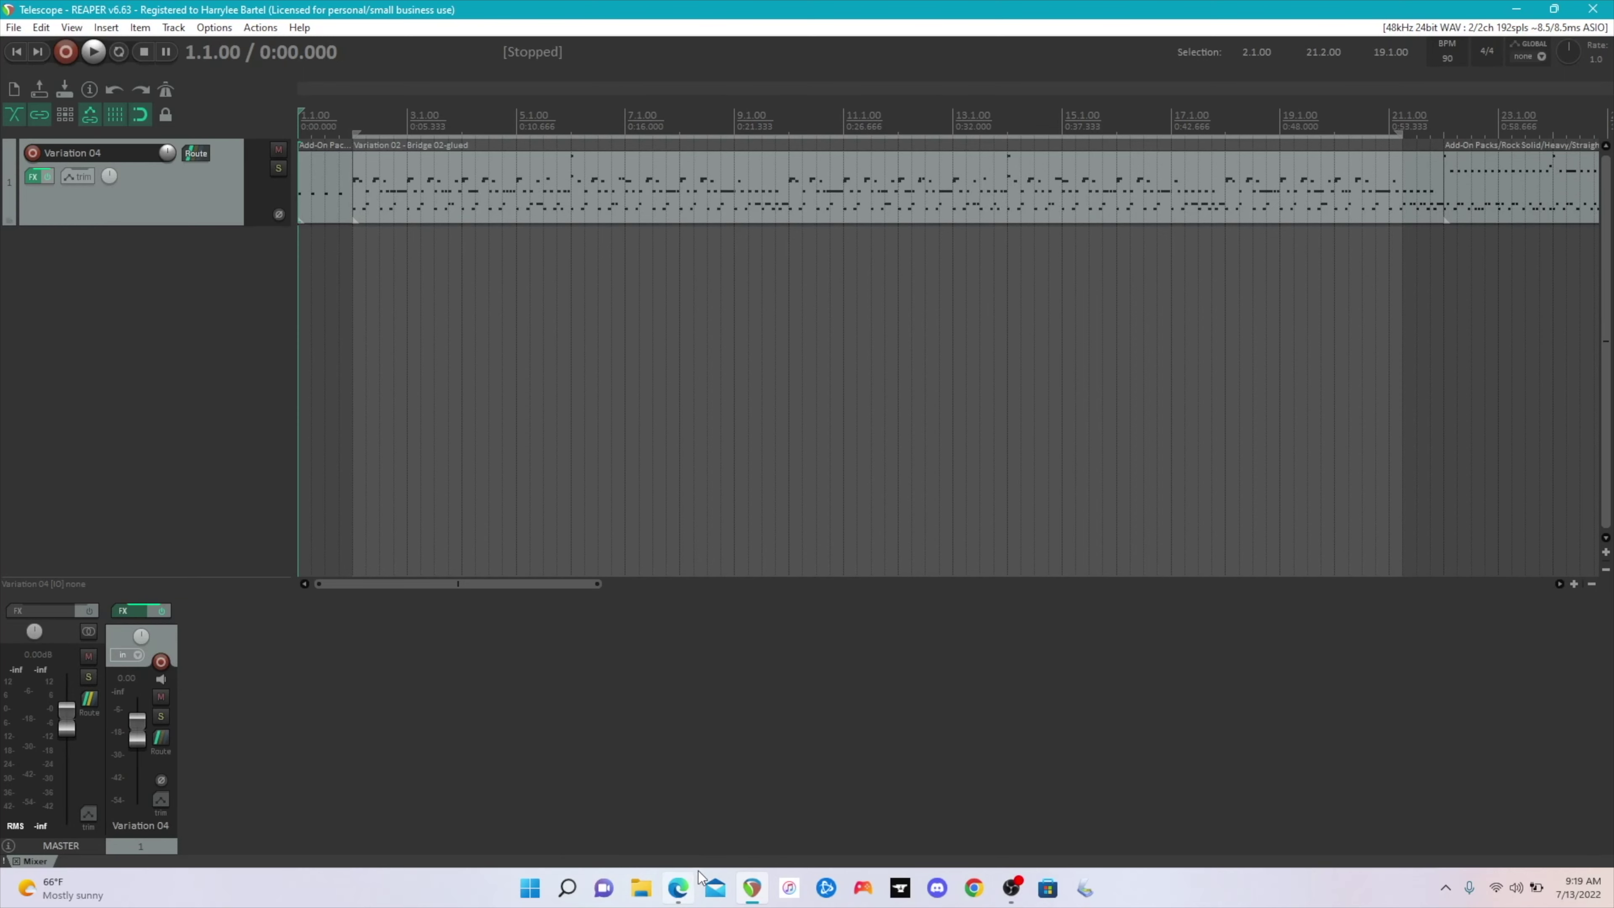
Switch to the Edge browser, review the AmpliTube 5 Custom Shop page down to its versions section, and close the browser
click(678, 897)
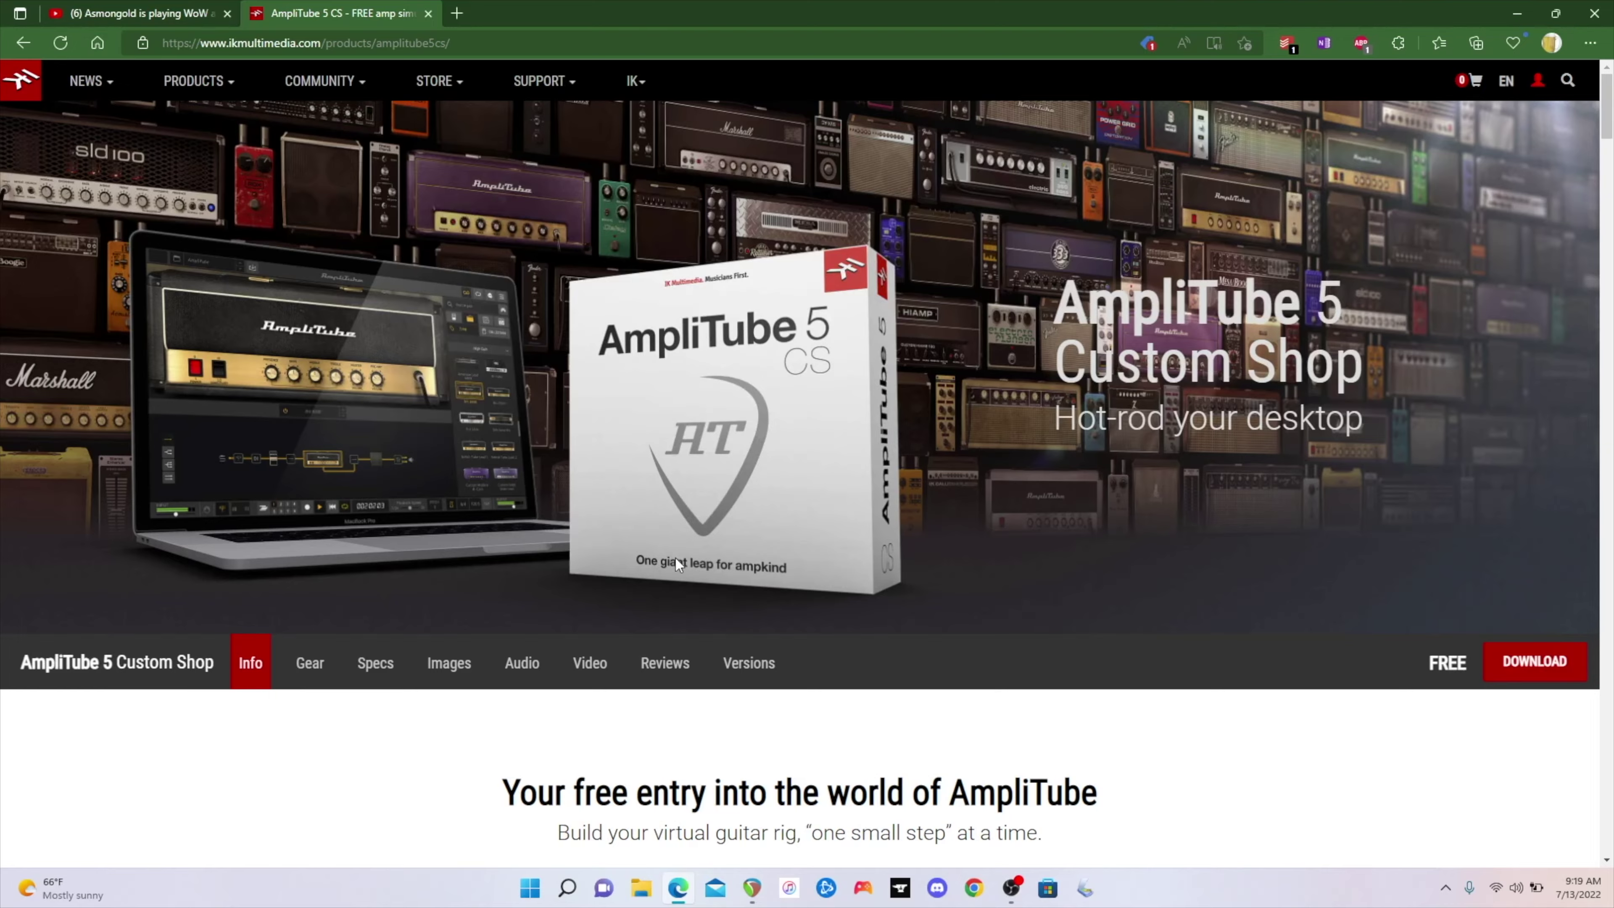
scroll(672, 556, down, 15)
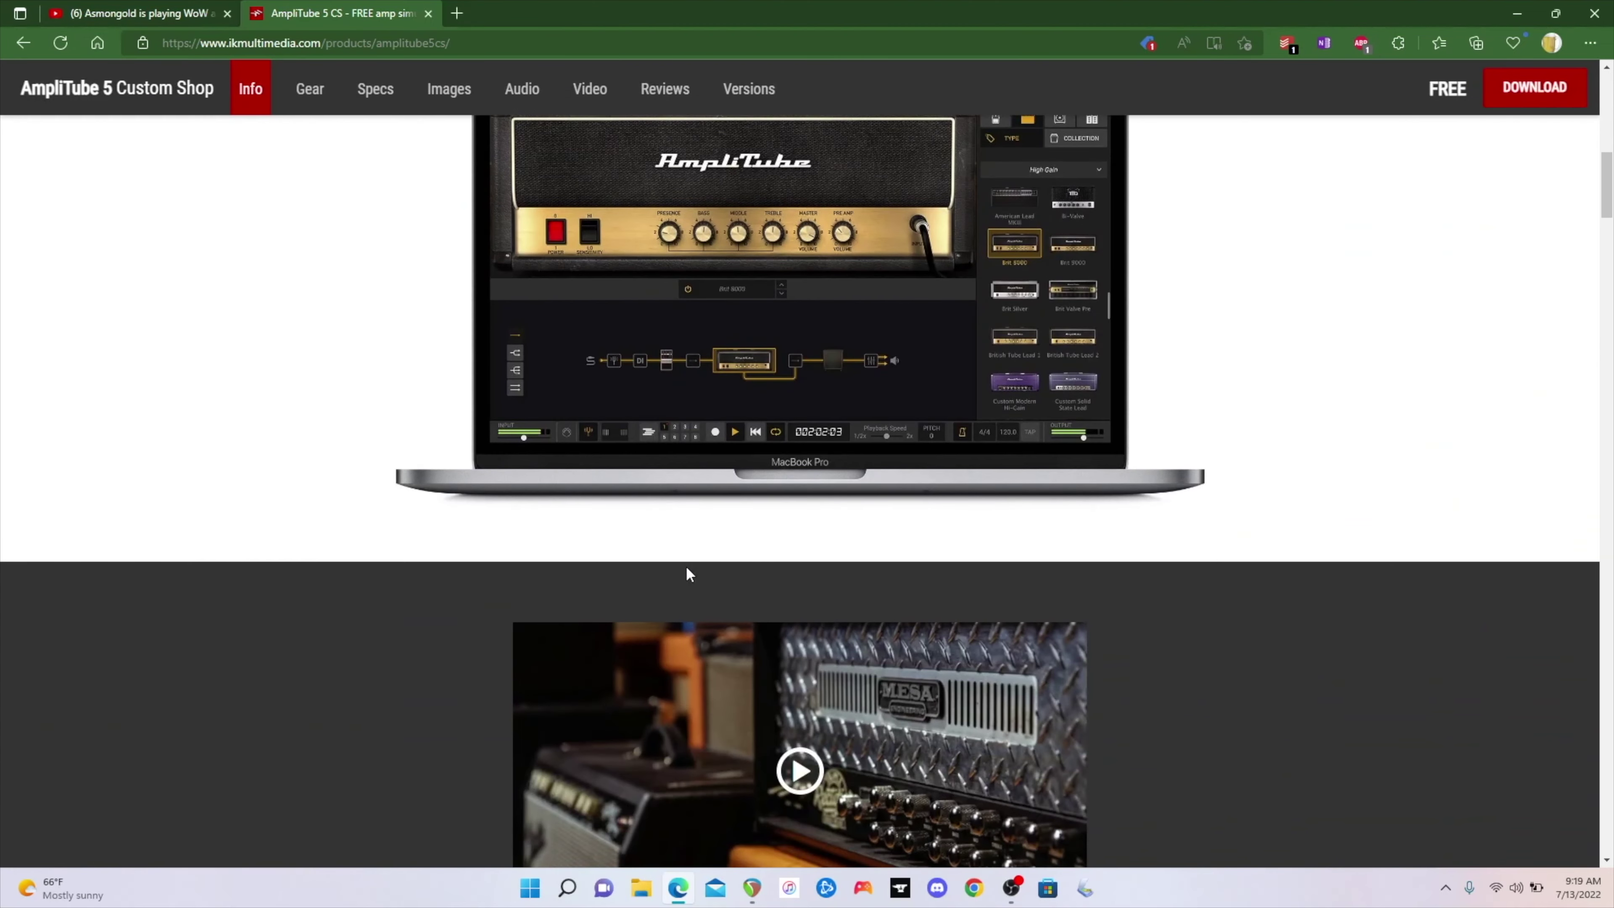
scroll(686, 568, up, 15)
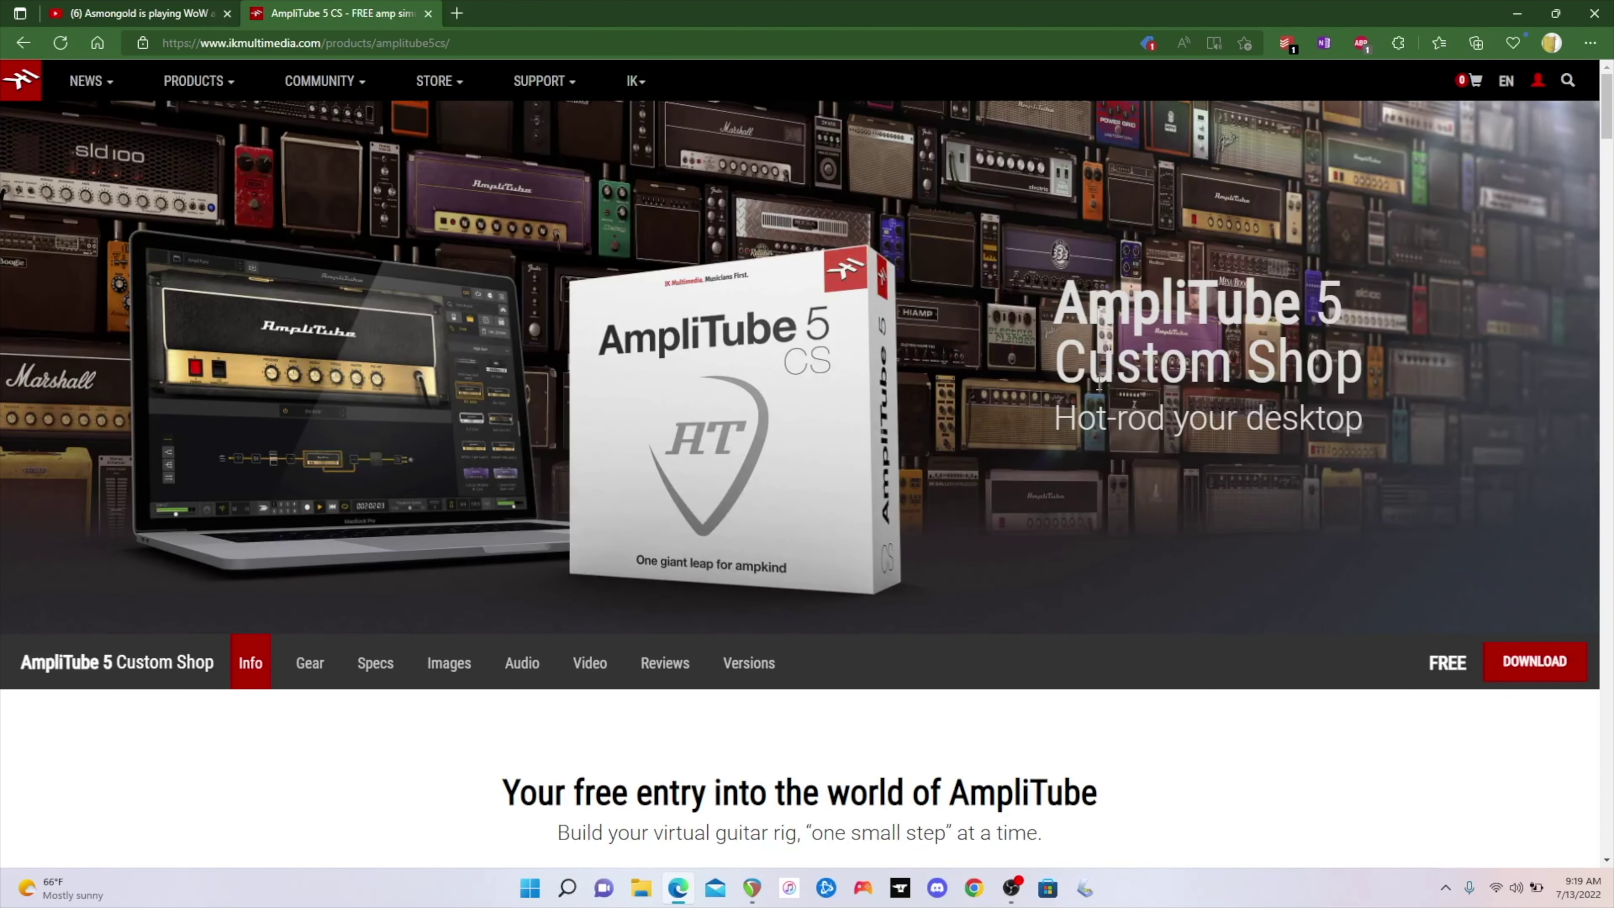
scroll(720, 563, down, 15)
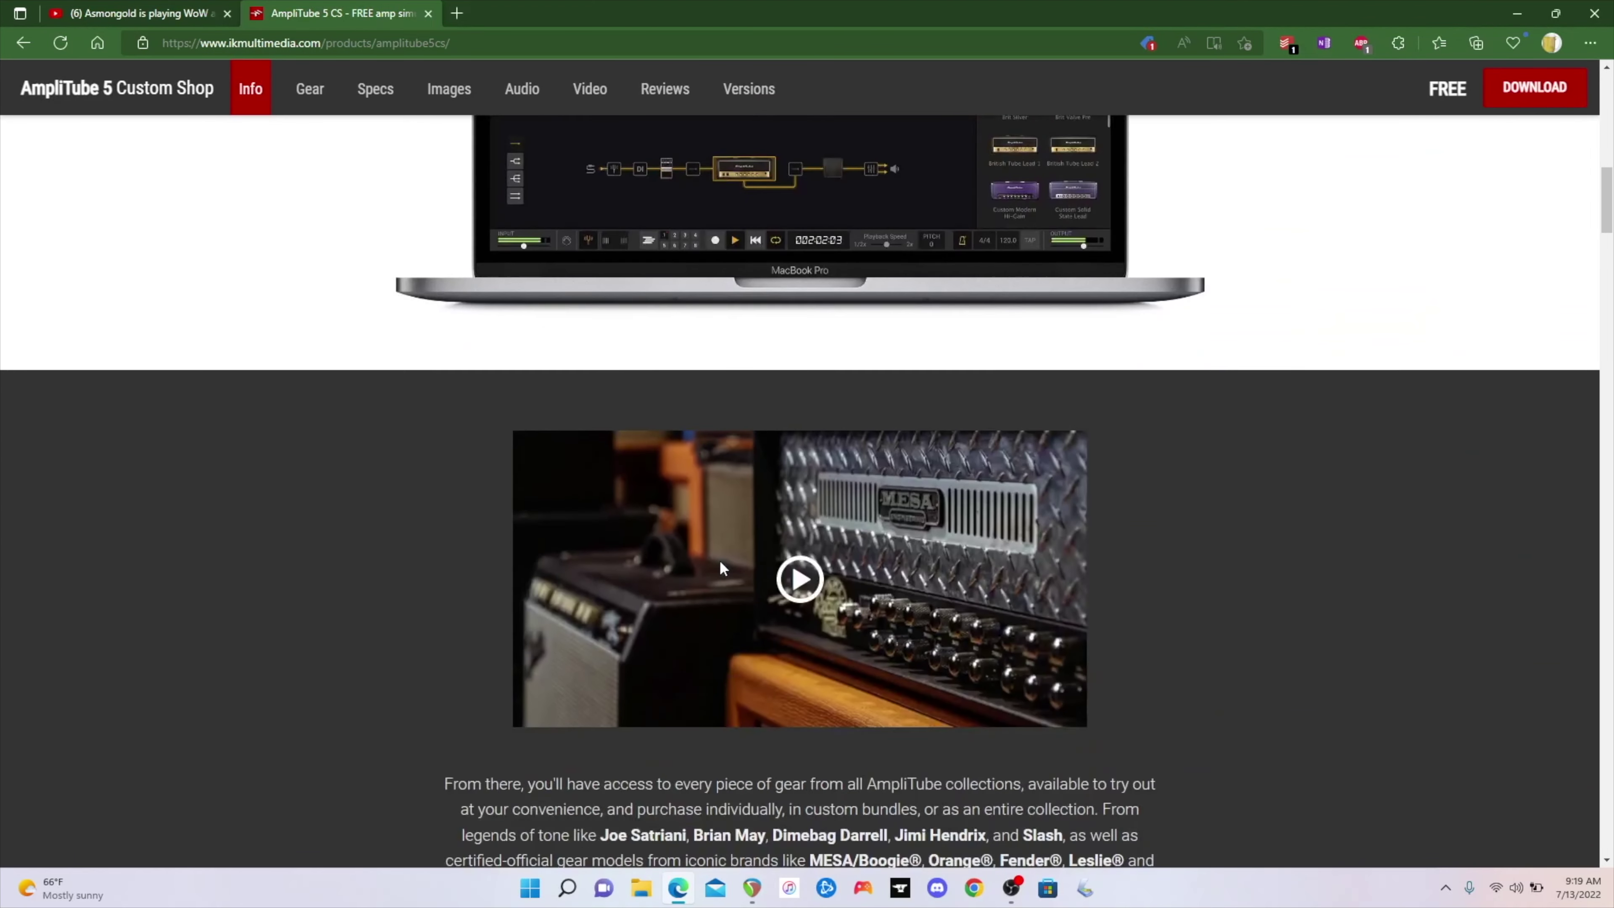
scroll(720, 562, down, 8)
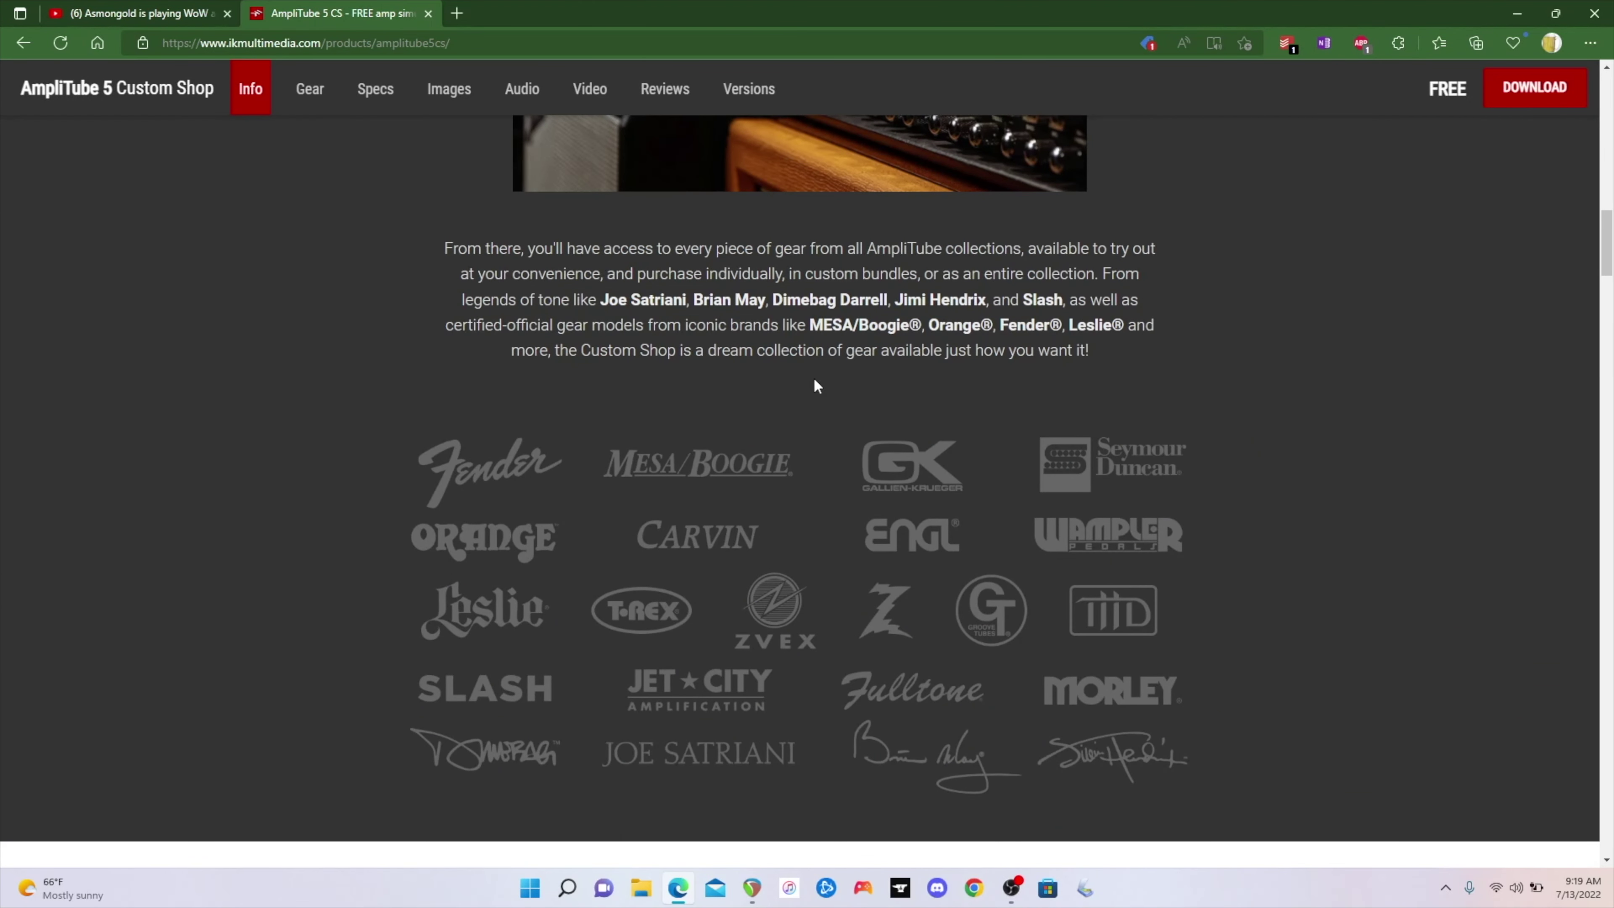
scroll(808, 420, down, 10)
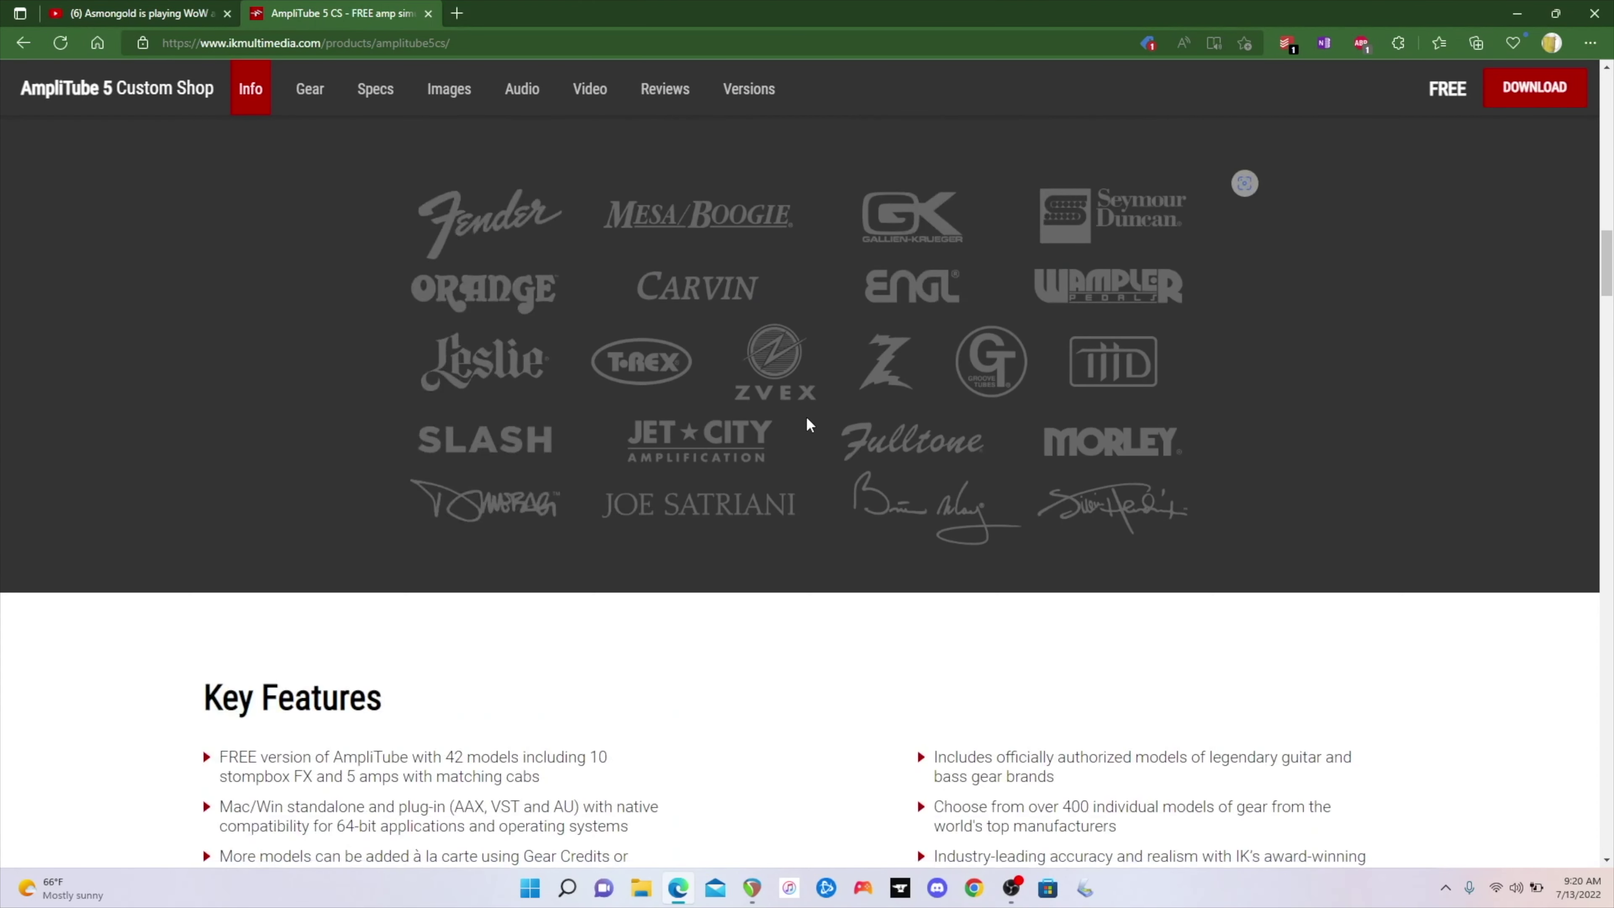
scroll(807, 419, down, 15)
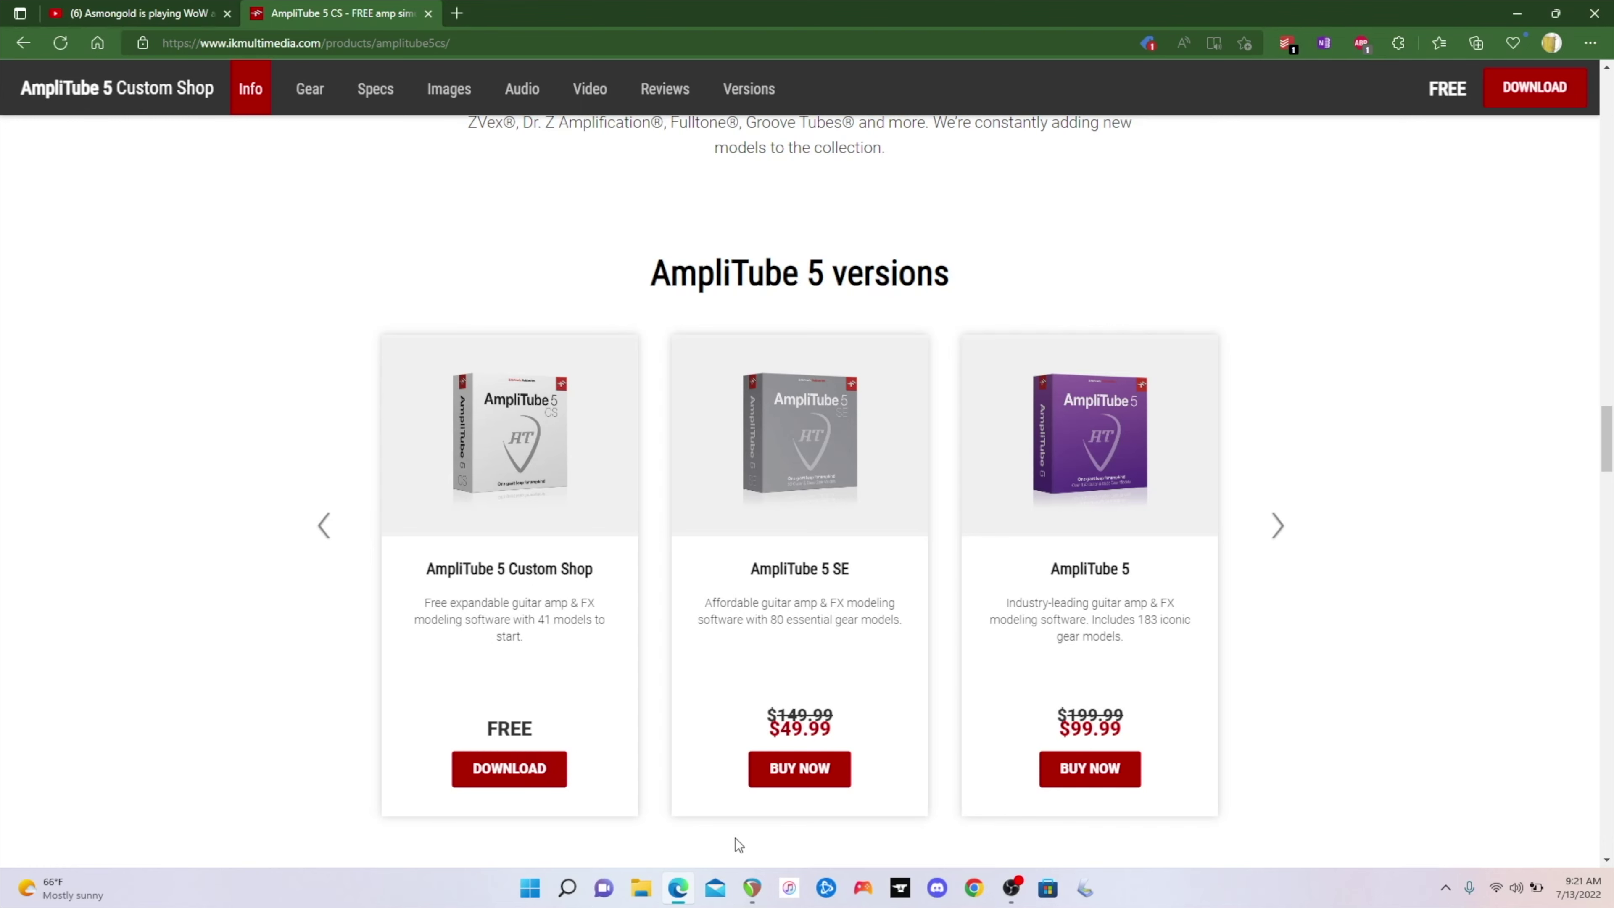
click(1594, 14)
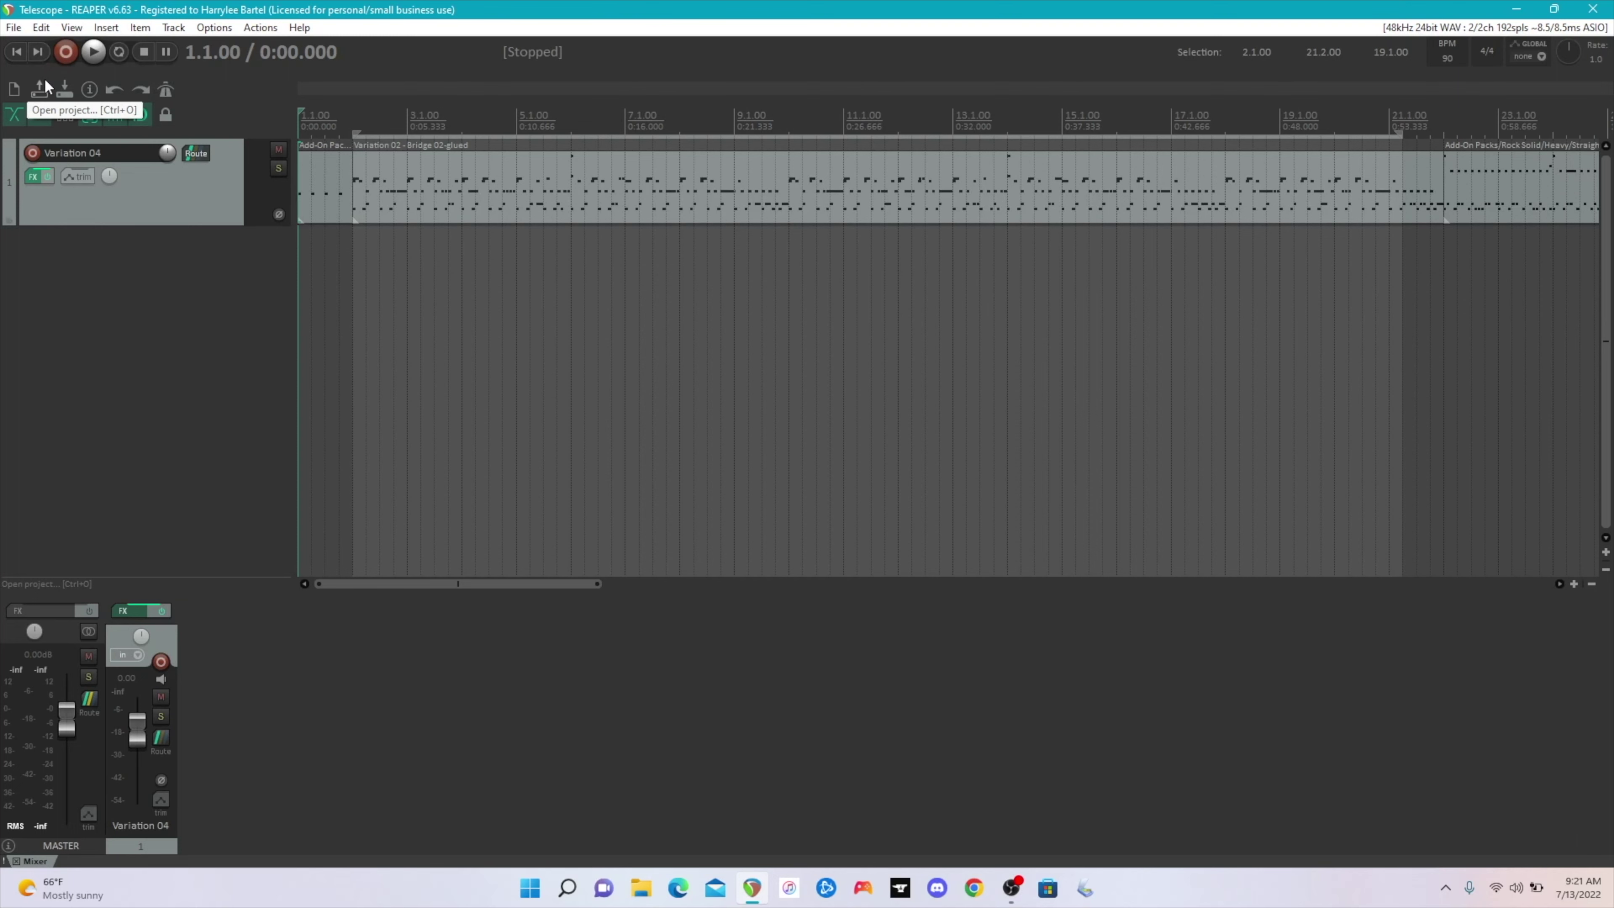
Add a new track below the Variation 04 drum track and arm it for recording
double_click(30, 266)
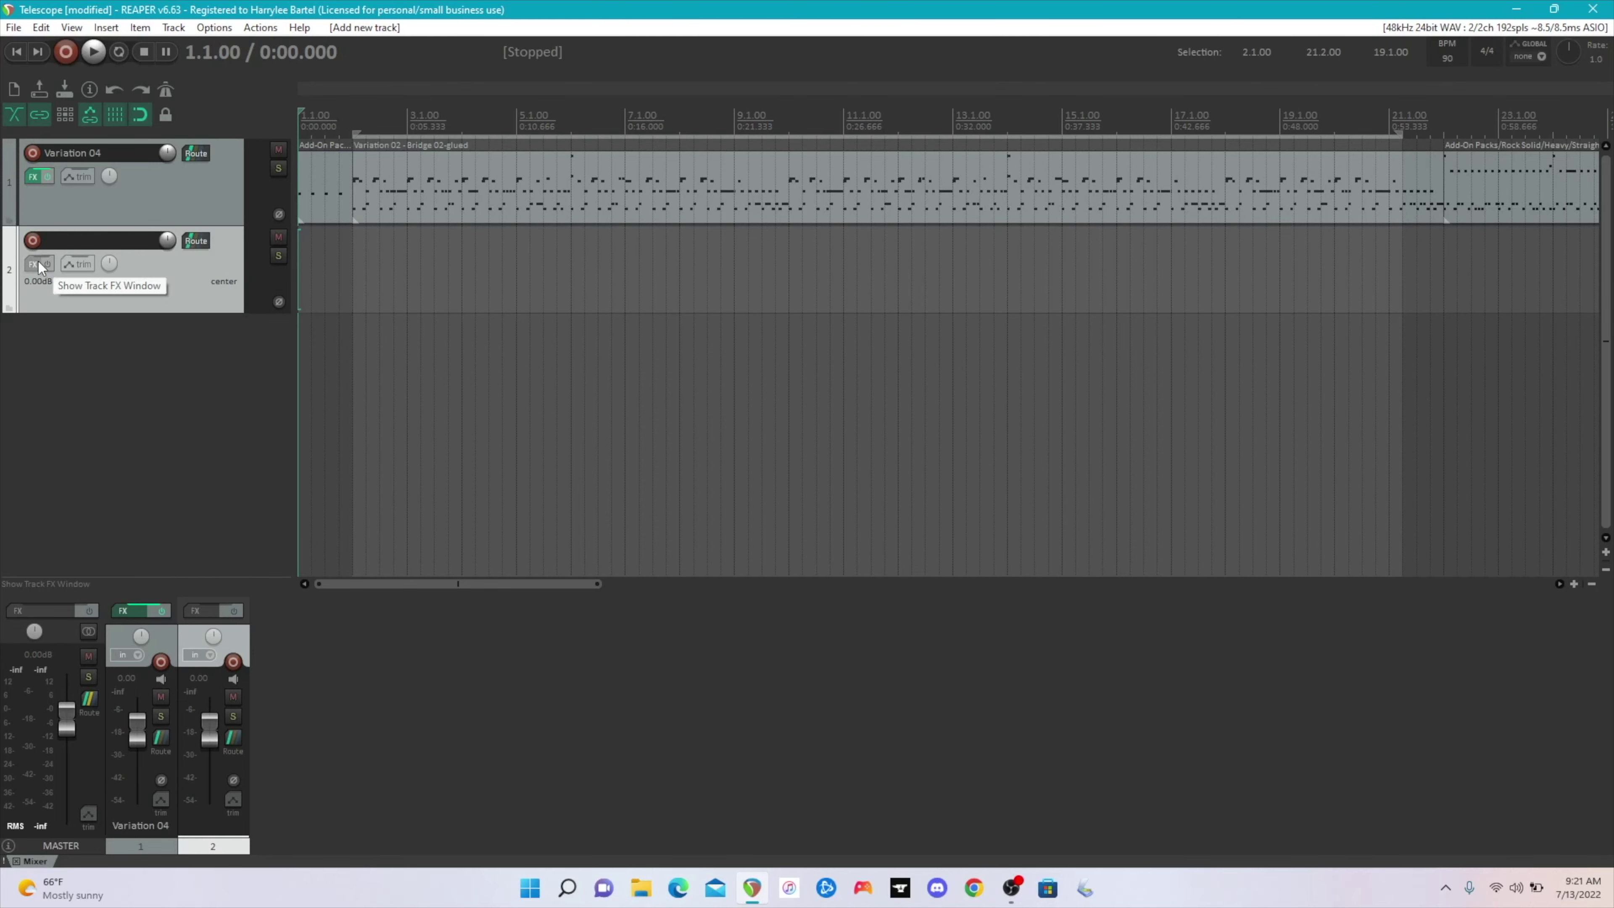
click(32, 240)
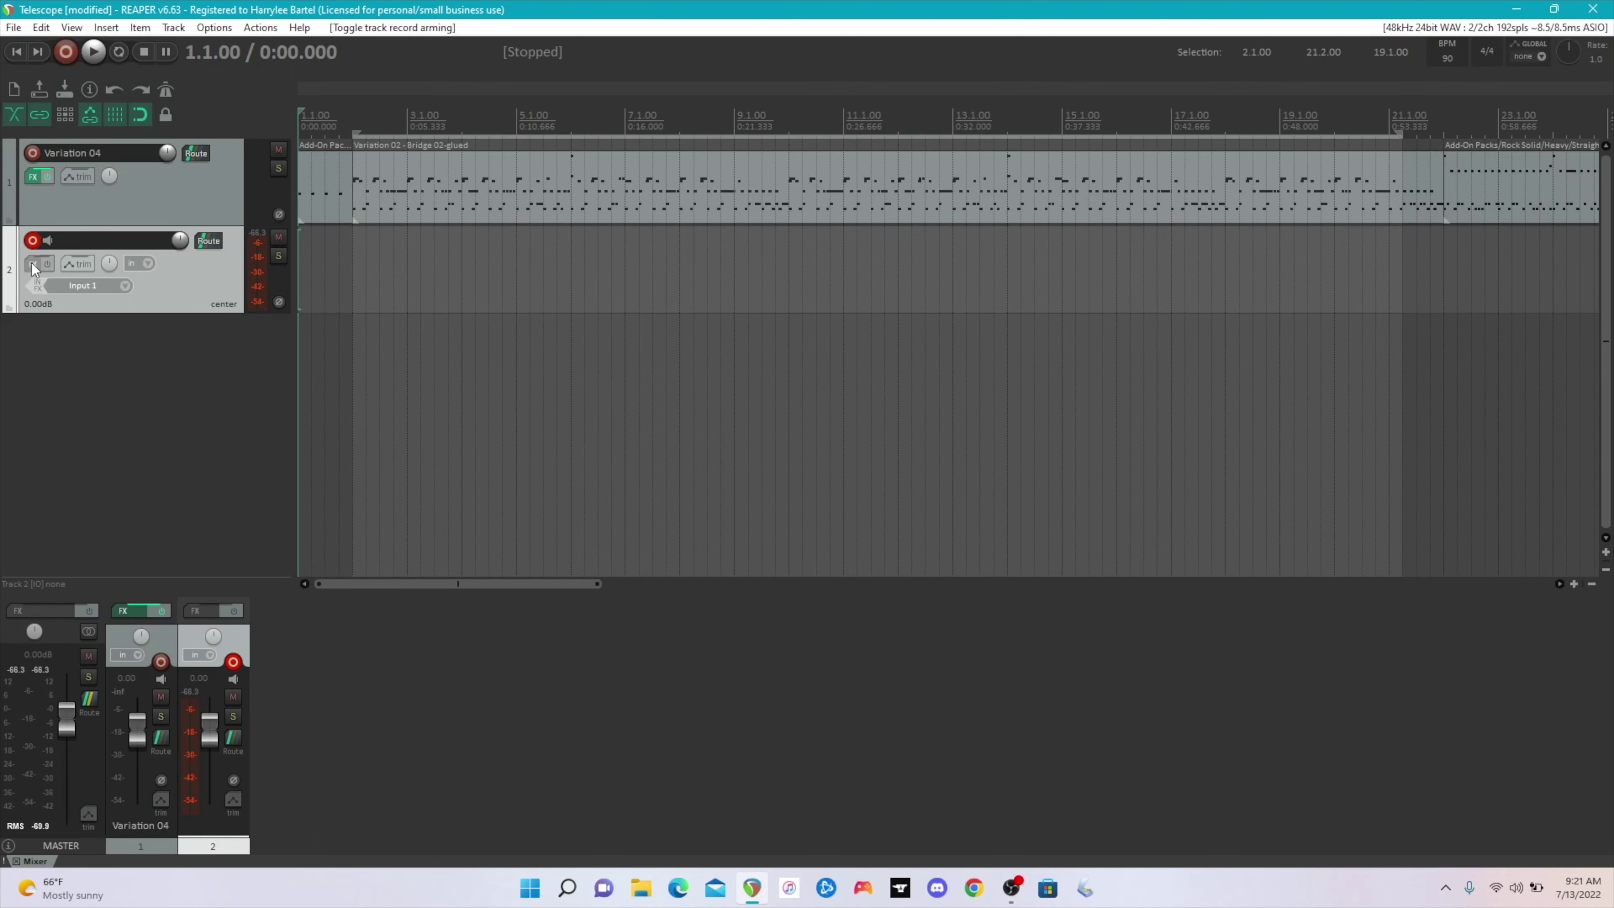
Add the Line 6 Helix Native VST3 plug-in to track 2's FX chain
click(32, 263)
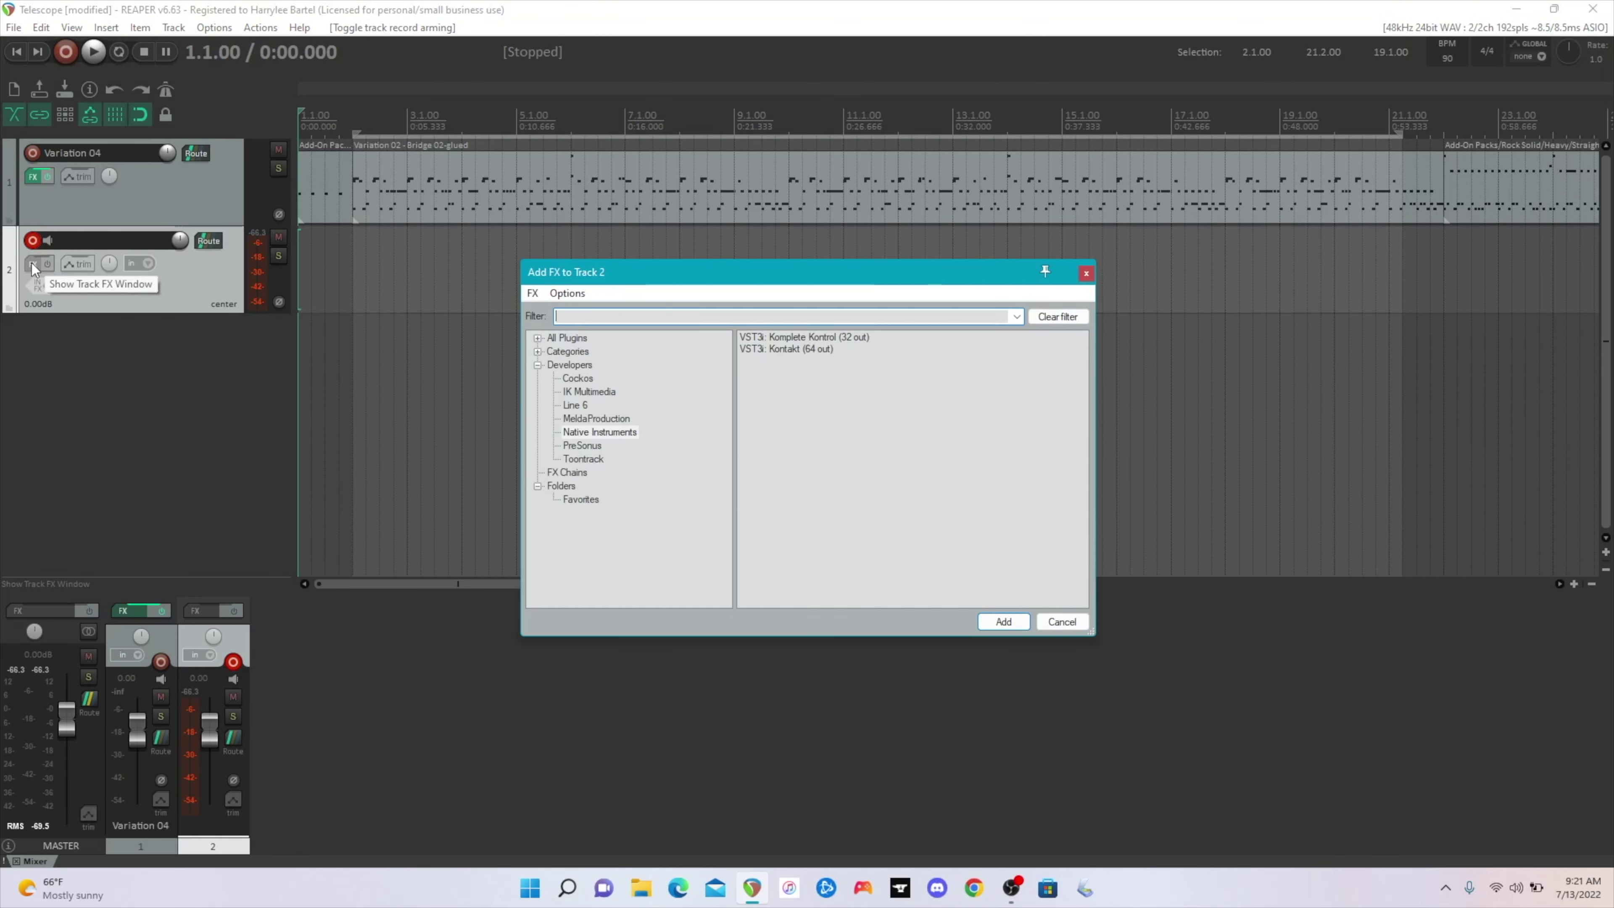
click(580, 391)
click(572, 408)
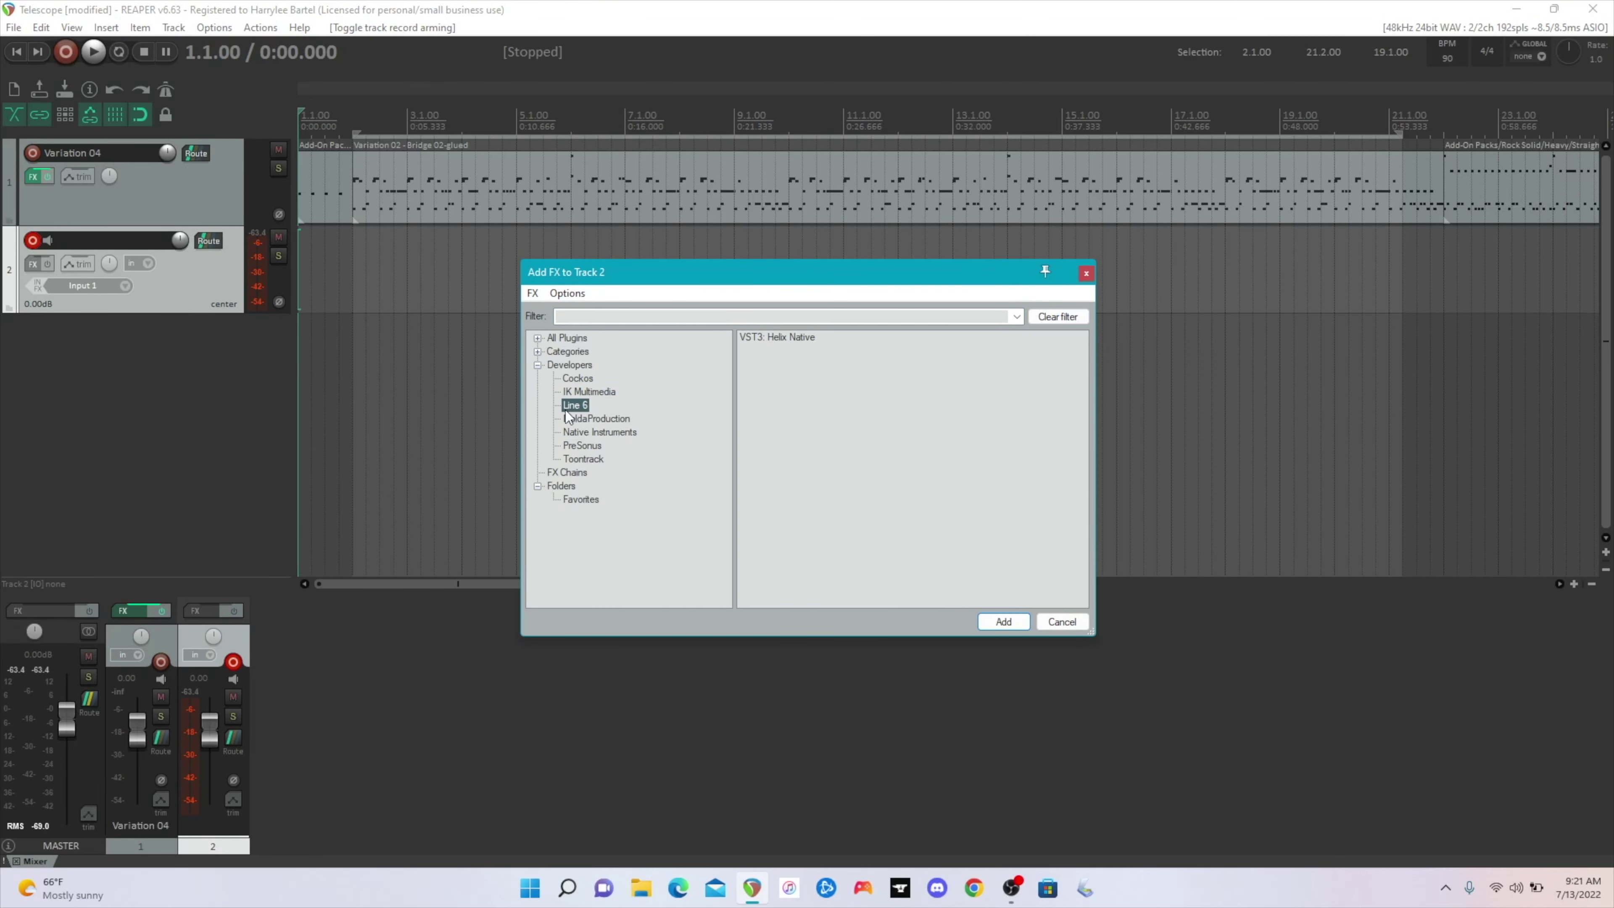
click(581, 392)
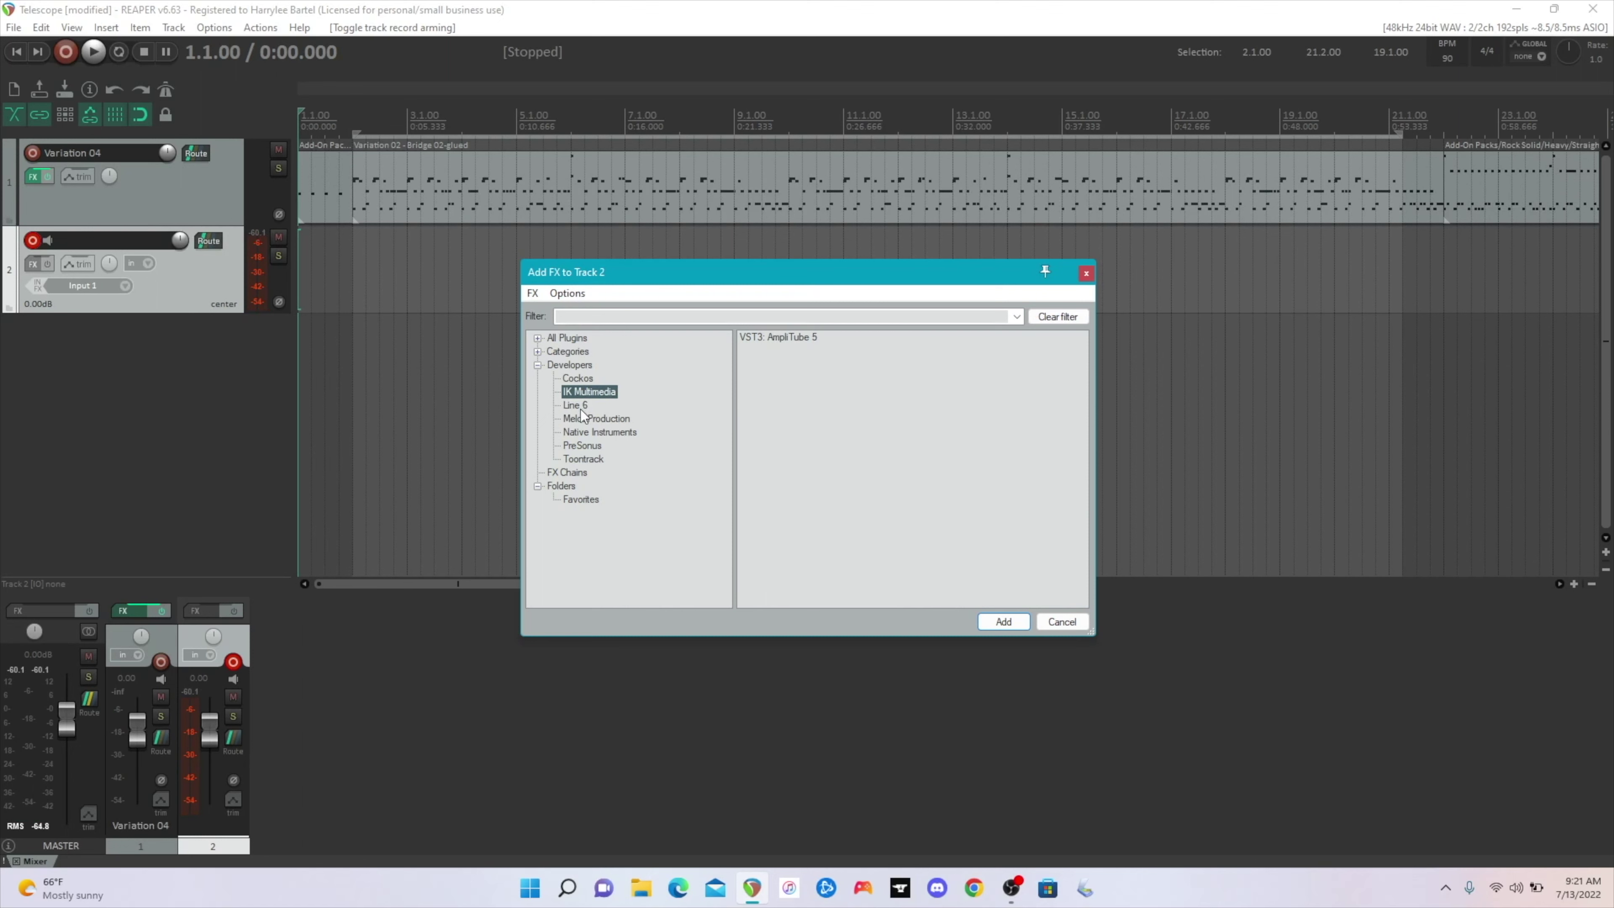
click(579, 408)
click(787, 340)
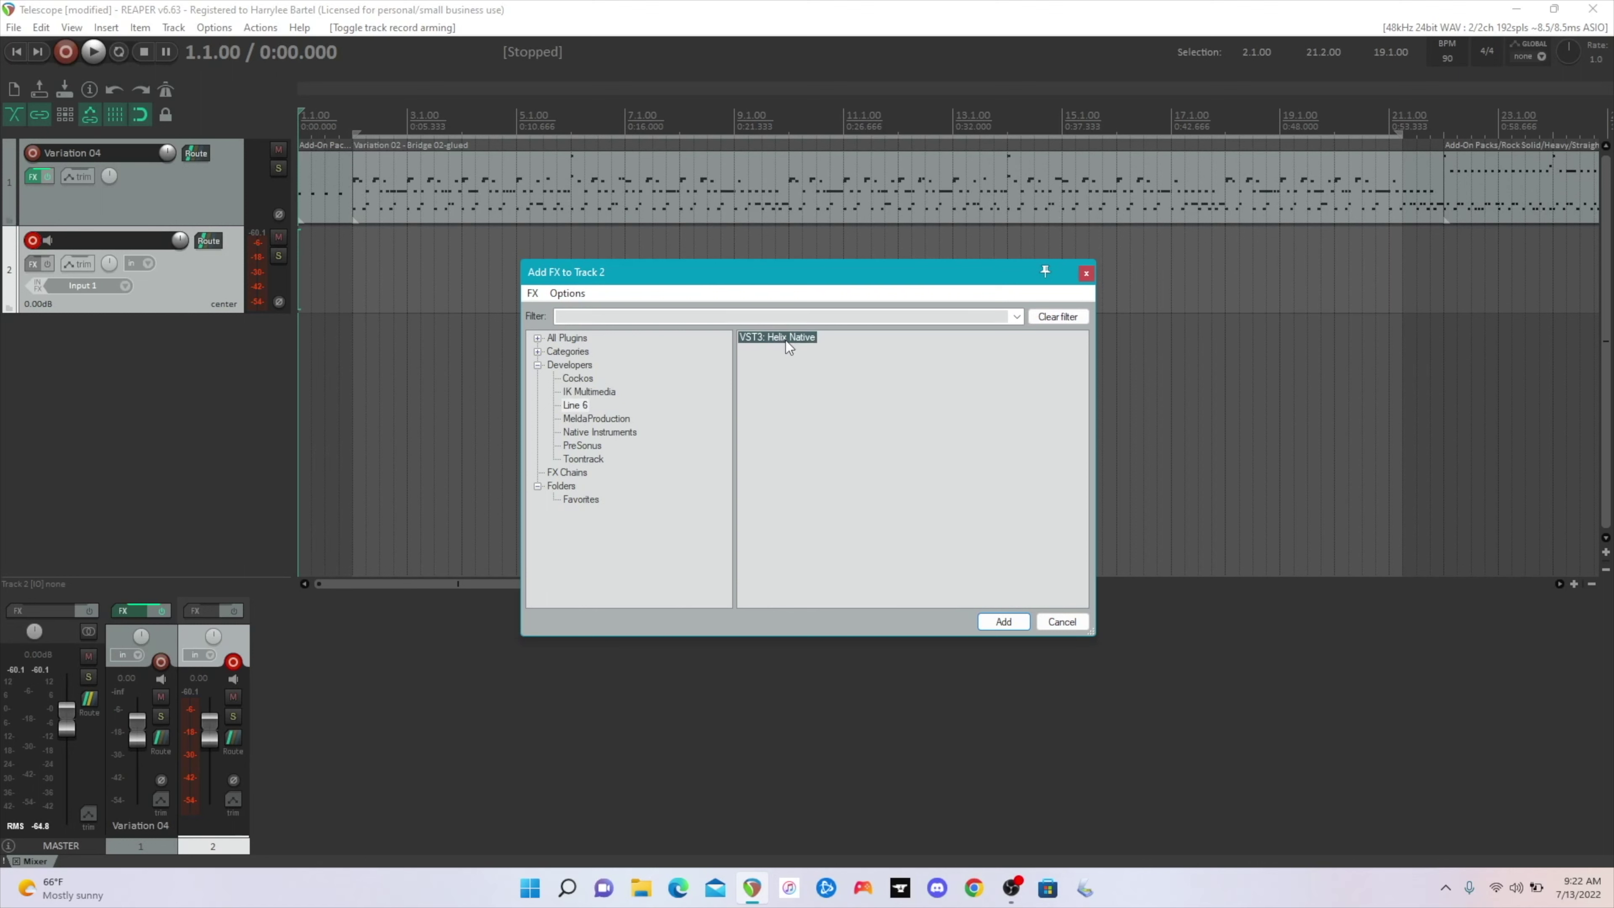
click(1019, 626)
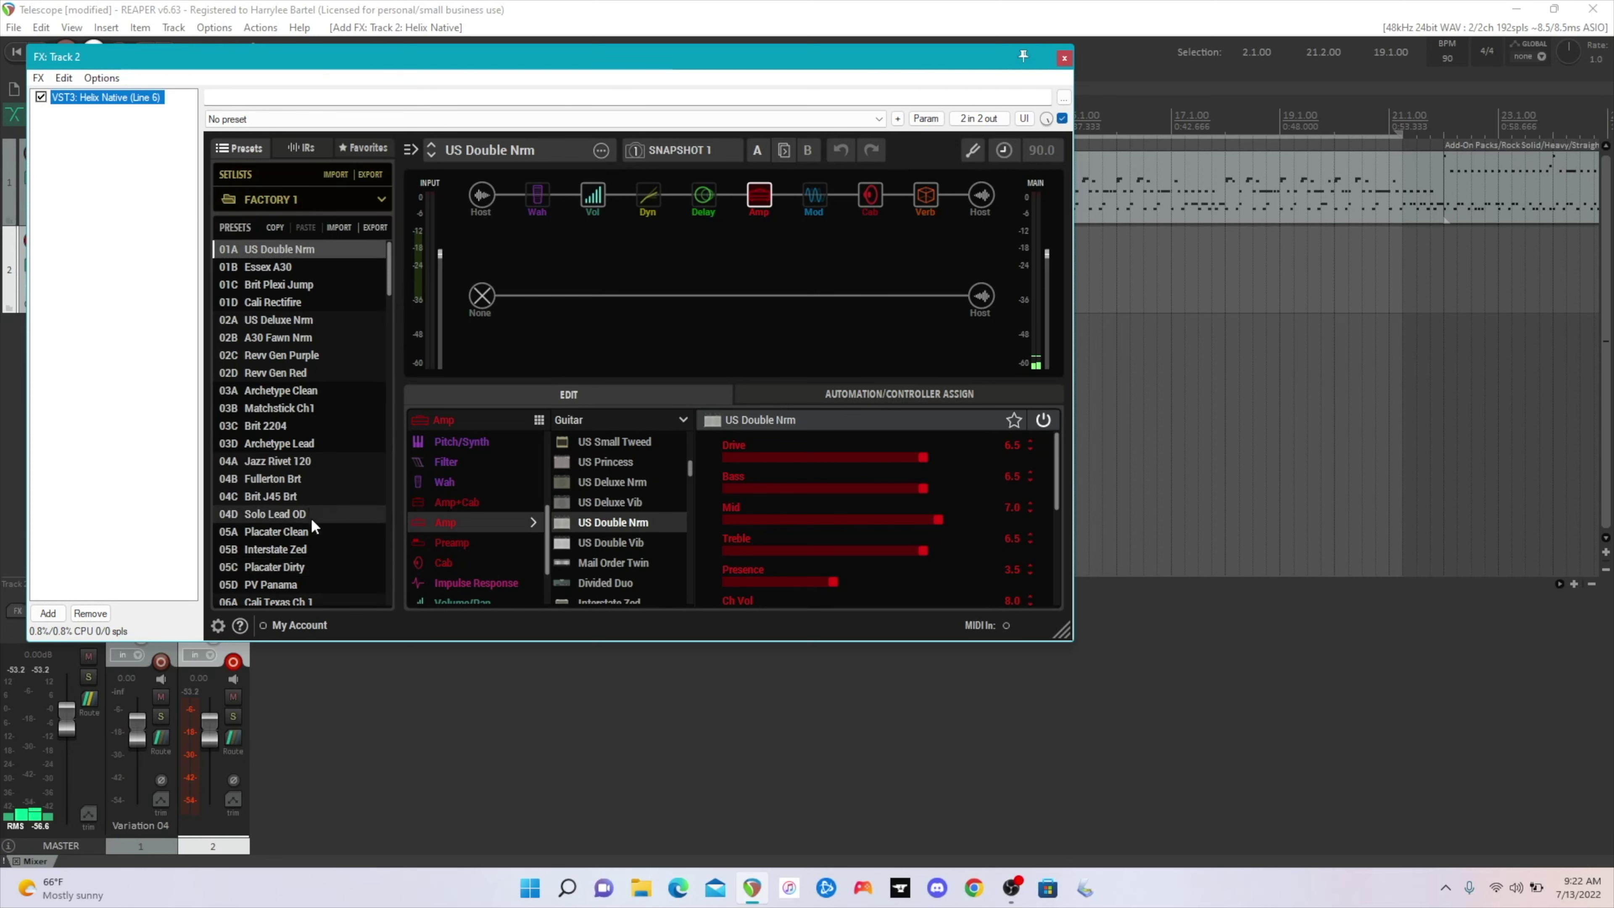
Load the bass preset 09B BAS:SVT-4 Pro from the FACTORY 1 setlist in Helix Native
scroll(303, 488, down, 2)
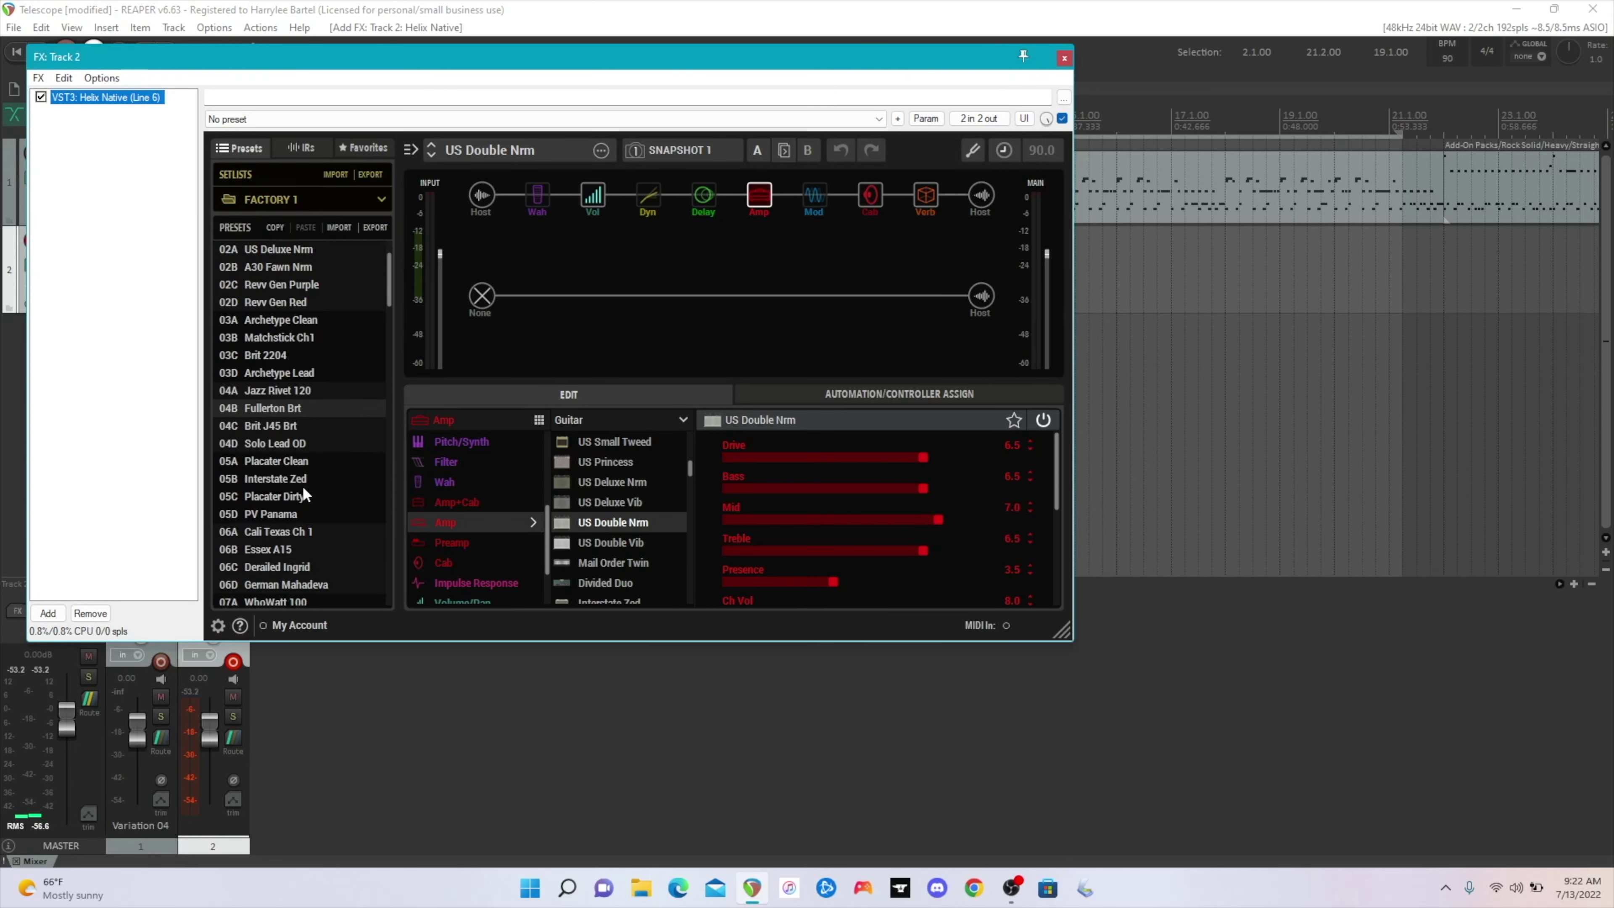
scroll(304, 490, down, 2)
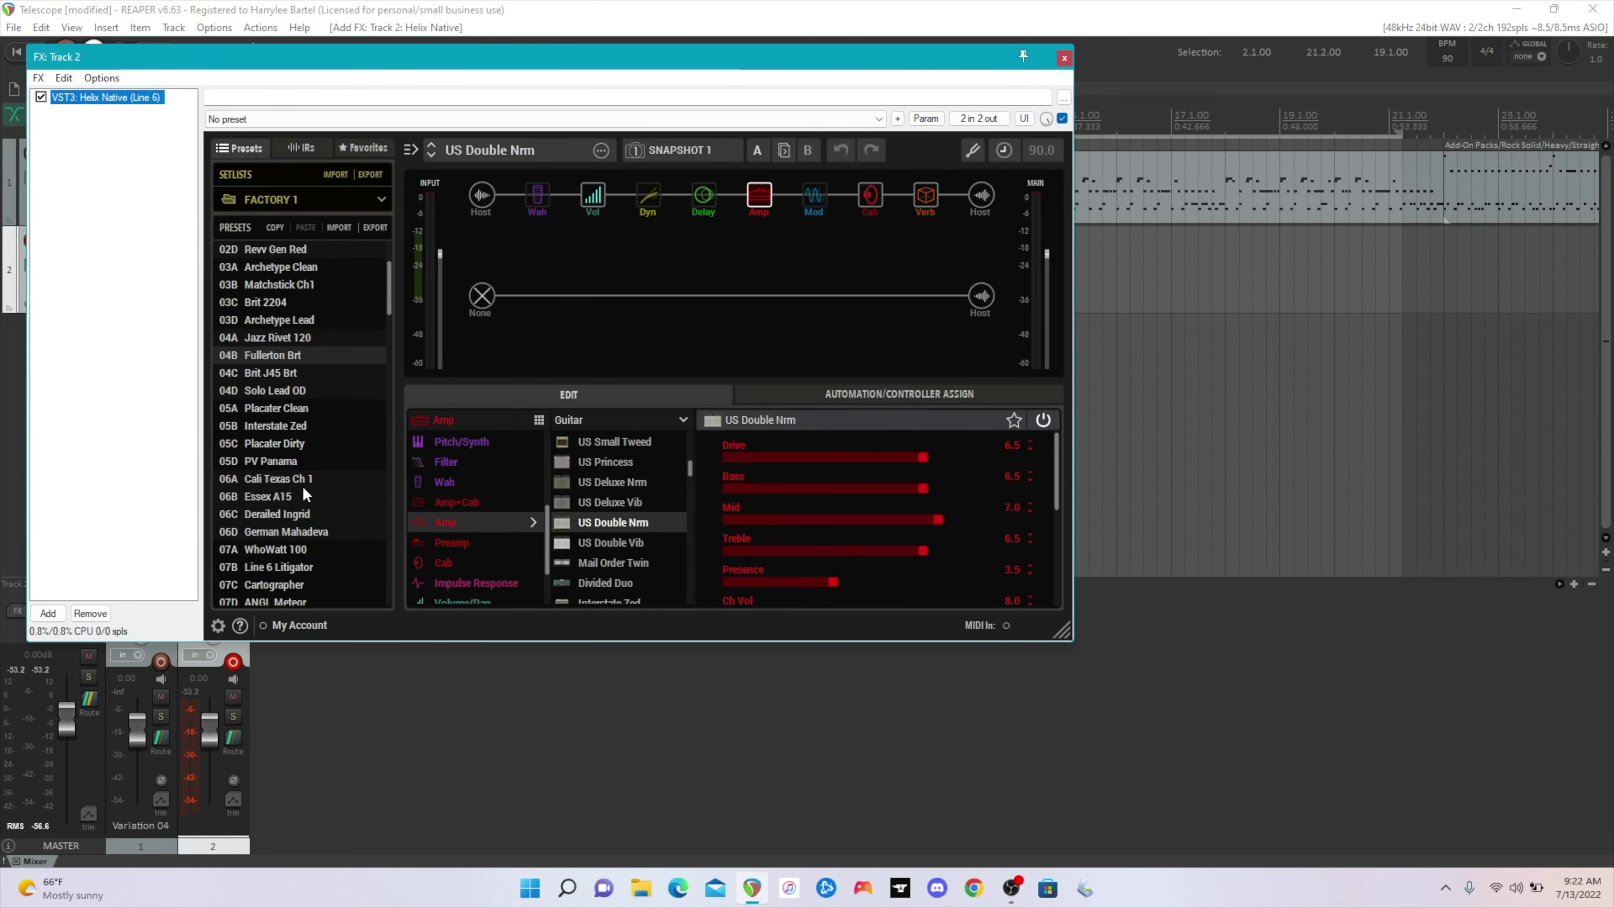
scroll(305, 494, down, 4)
scroll(309, 495, down, 1)
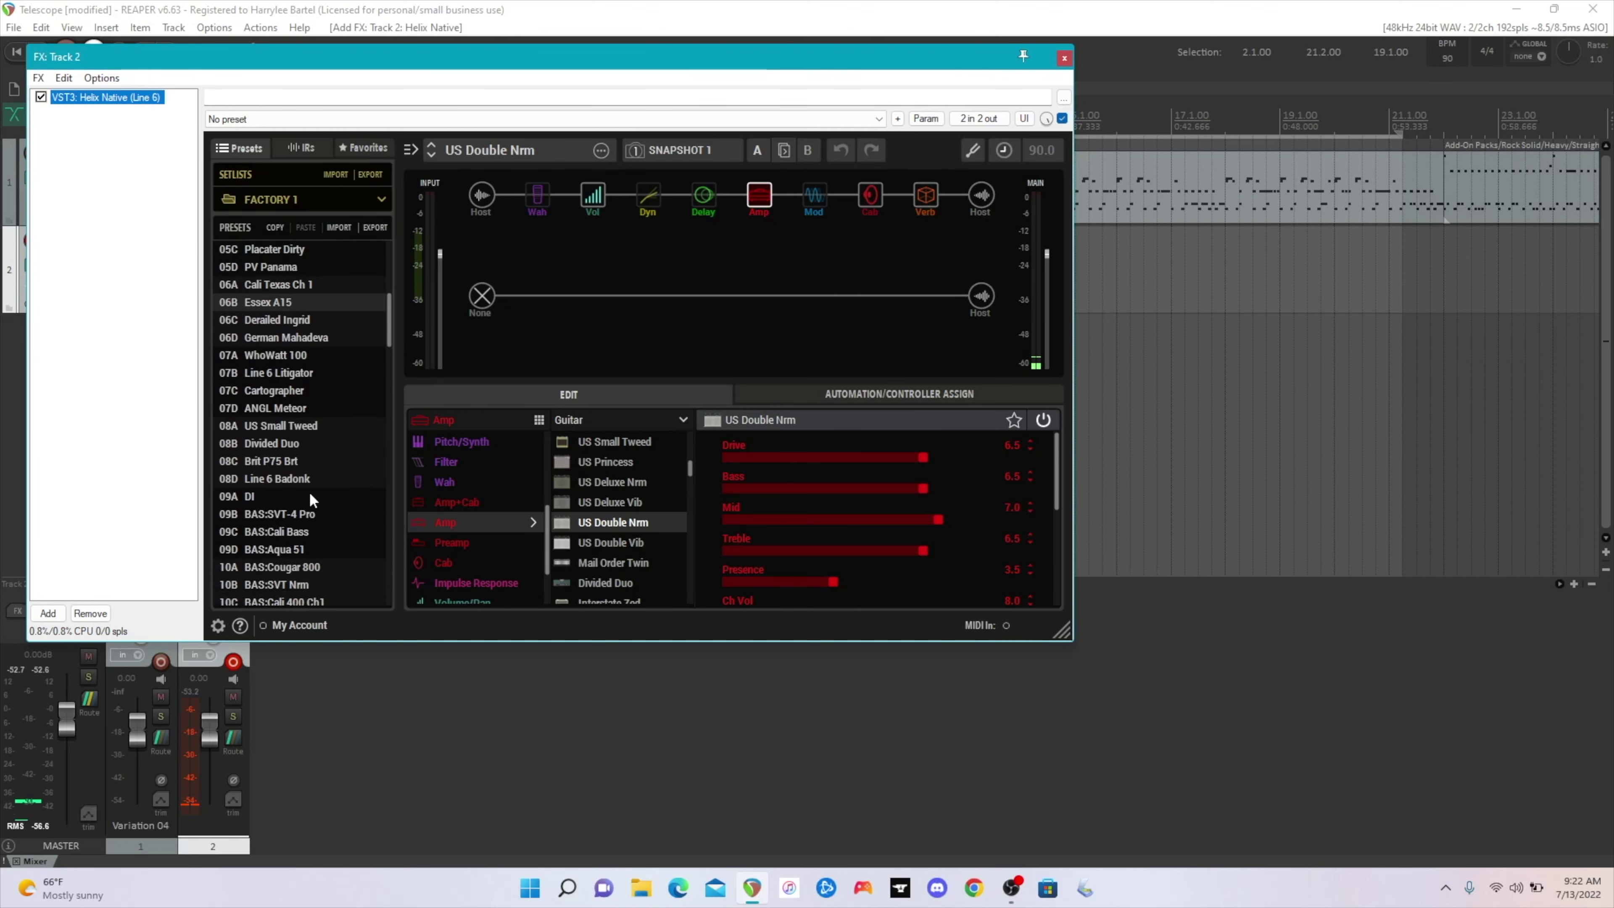
click(300, 513)
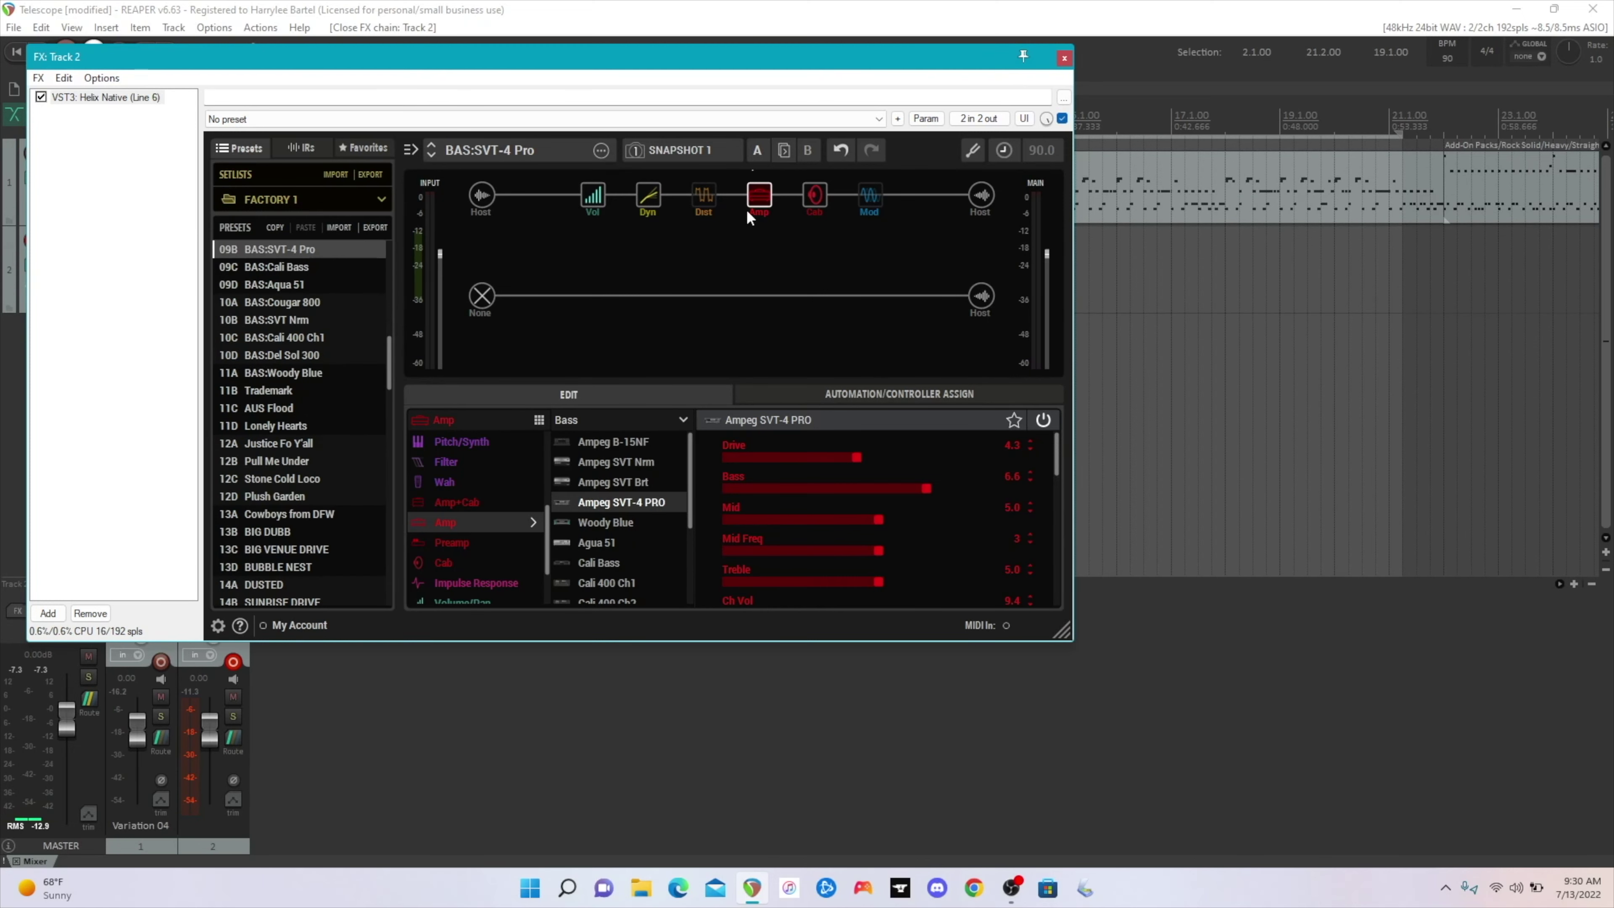
View Helix Native's built-in tuner, return to the signal chain and close track 2's FX window
click(972, 151)
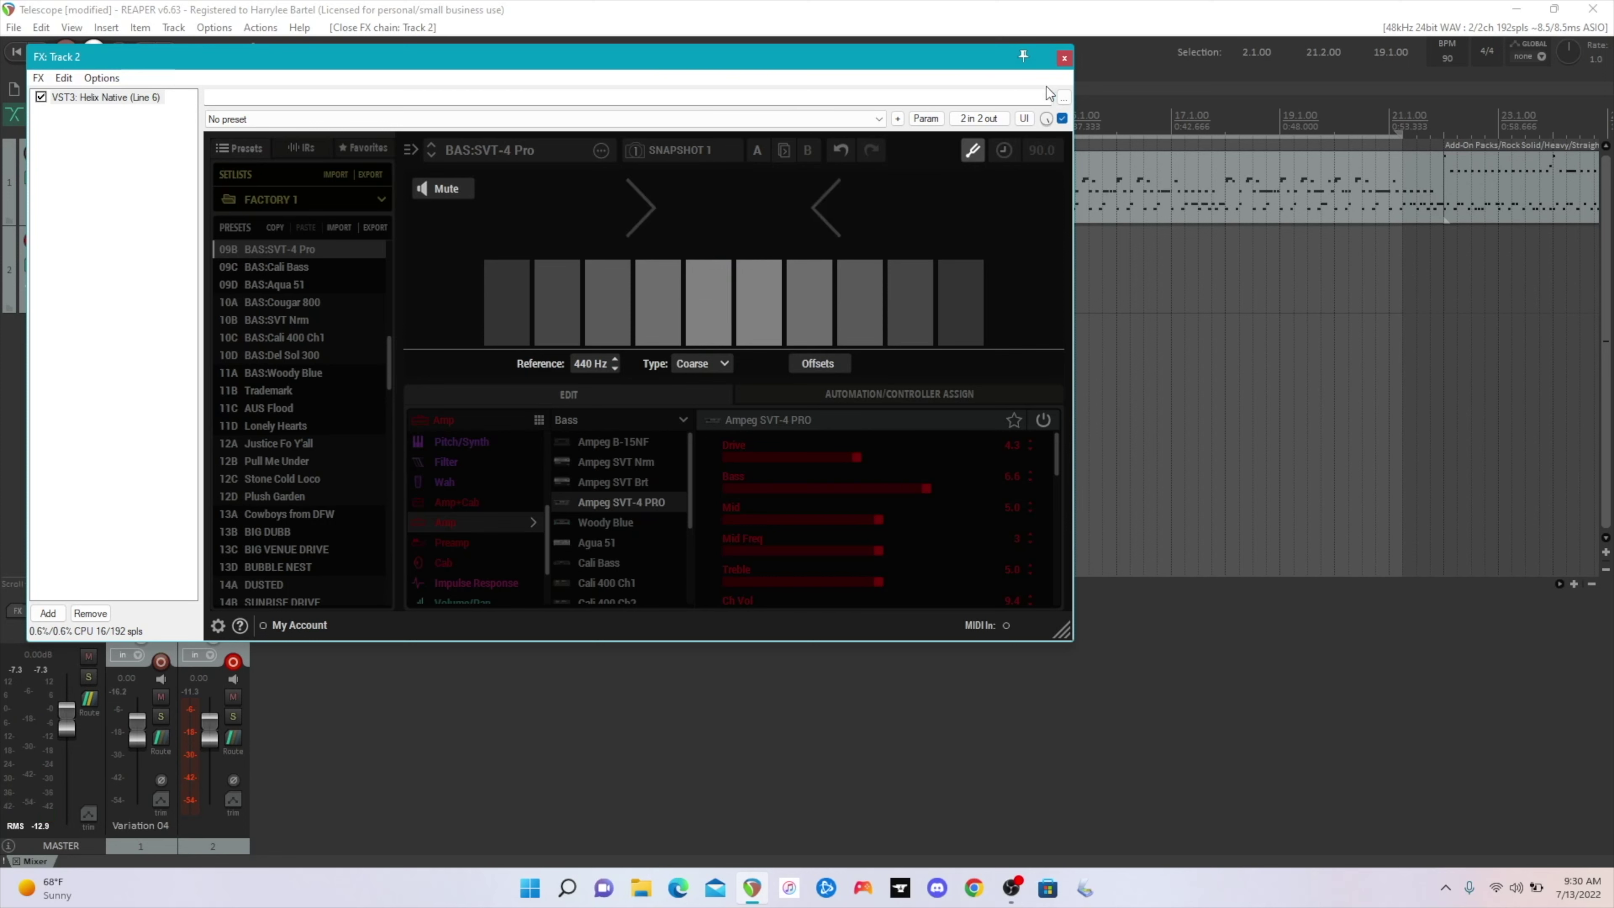
click(972, 150)
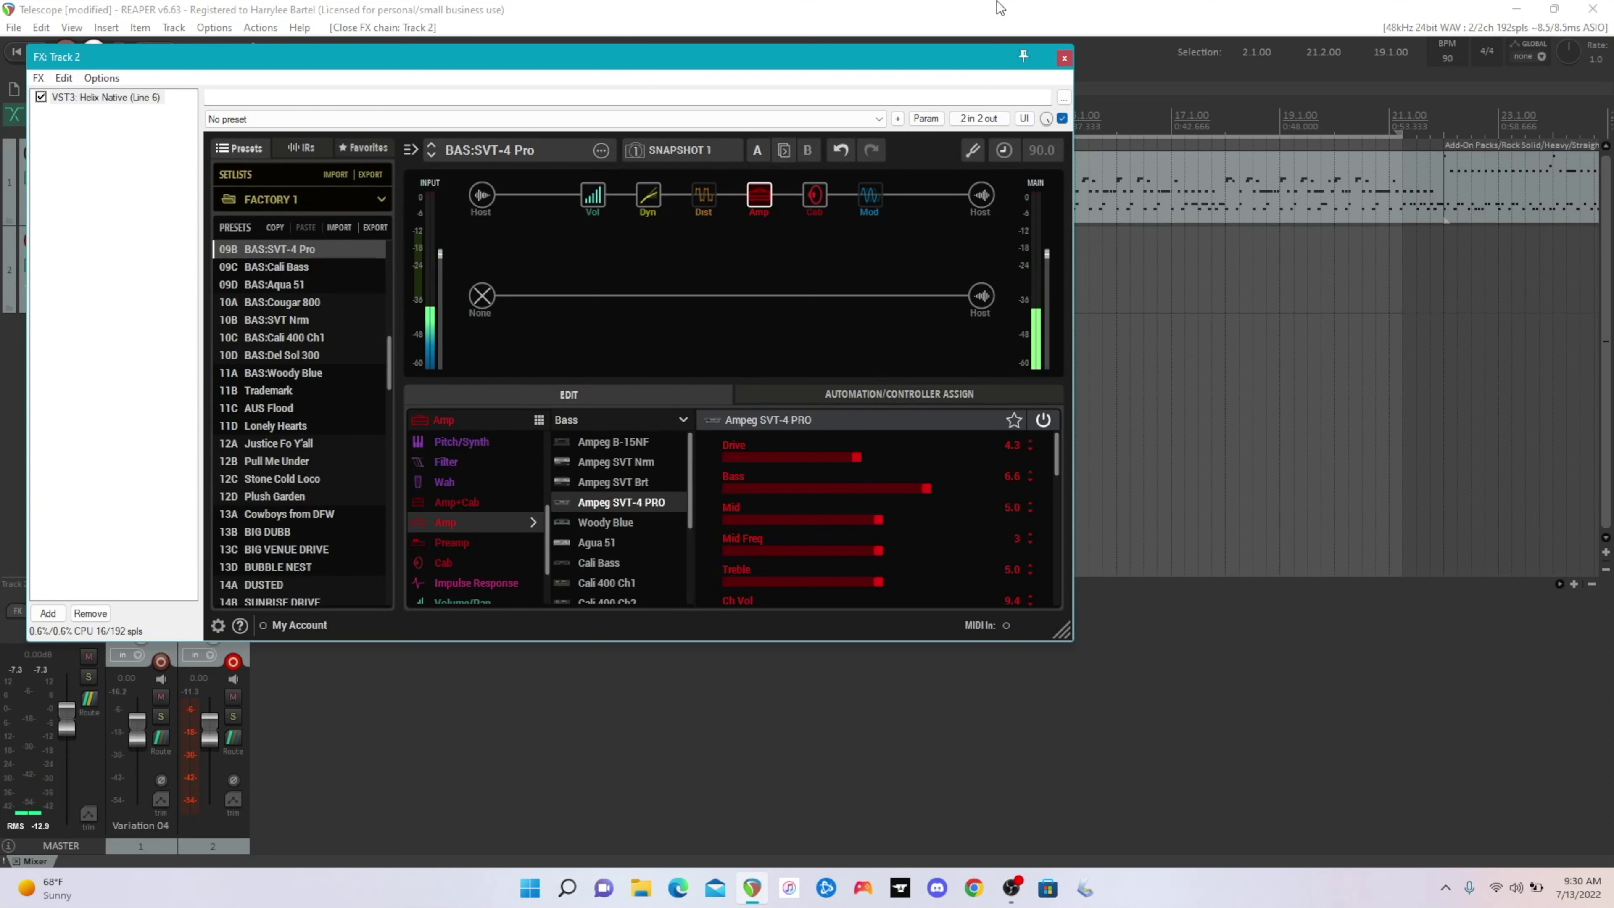
click(1064, 59)
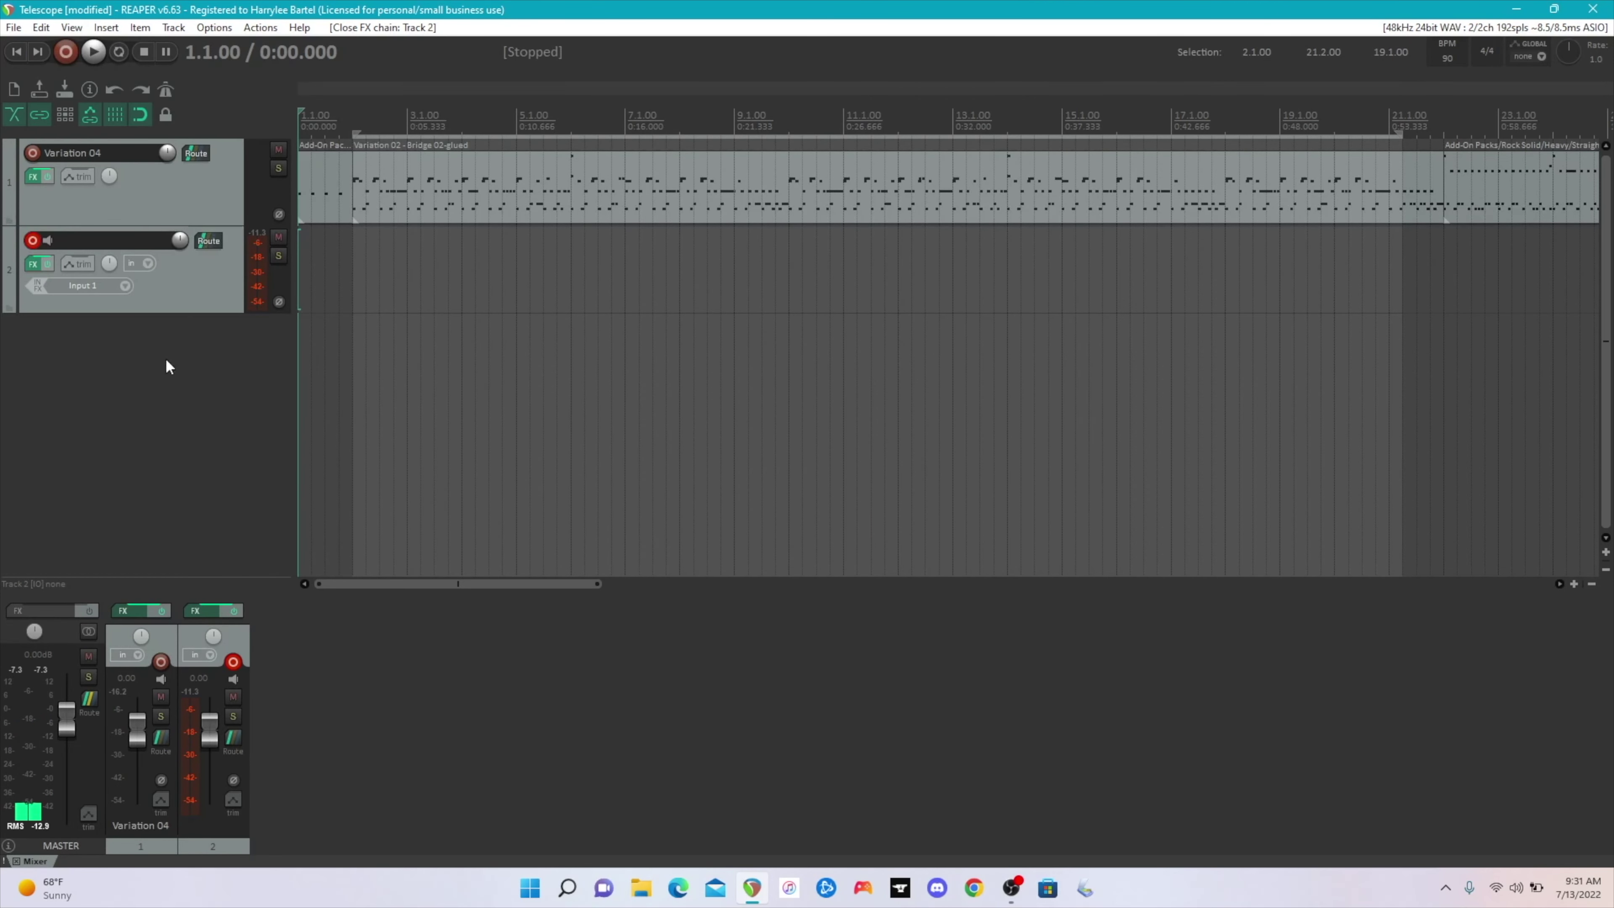
Examine track 2's record-arm options and mono input choices, keeping mono Input 1 as the source
right_click(29, 246)
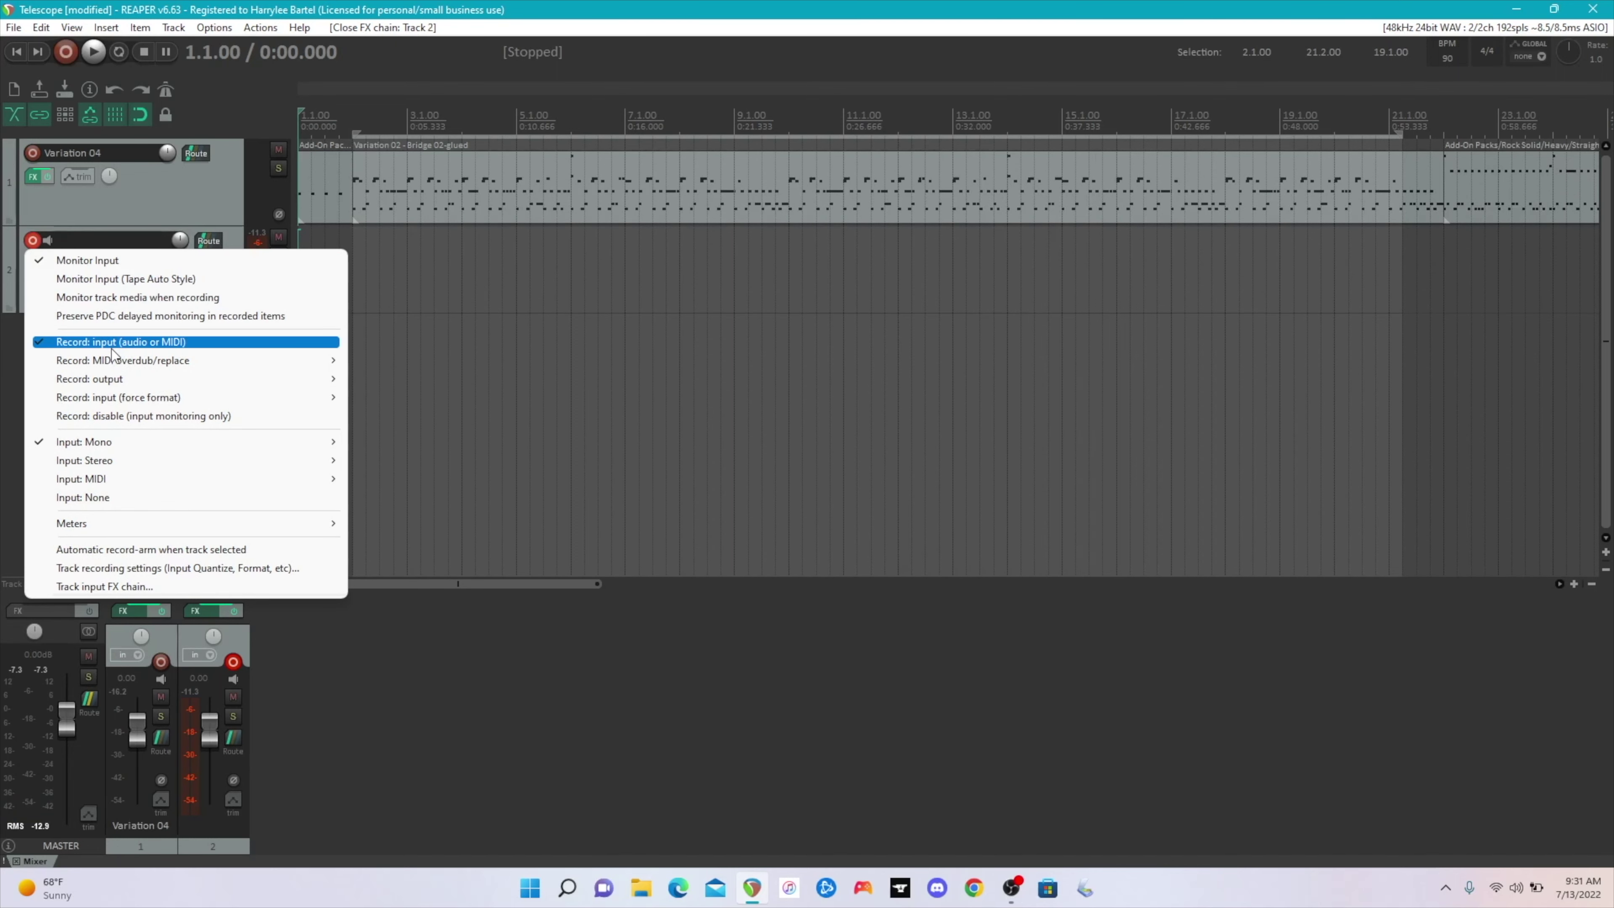
mouse_move(89, 442)
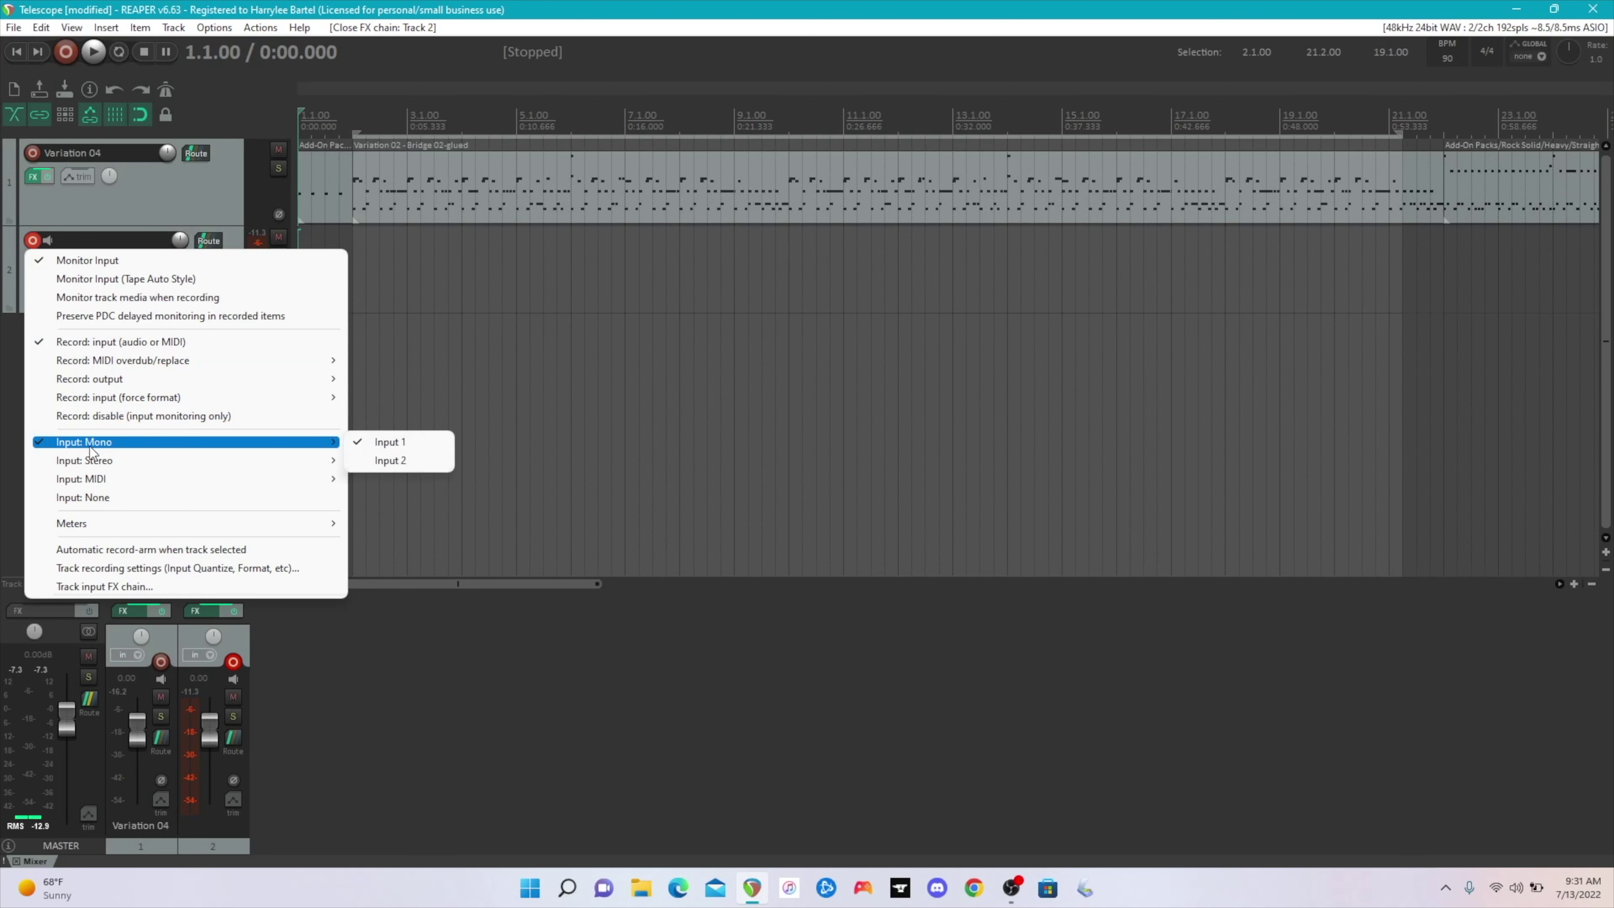
click(426, 609)
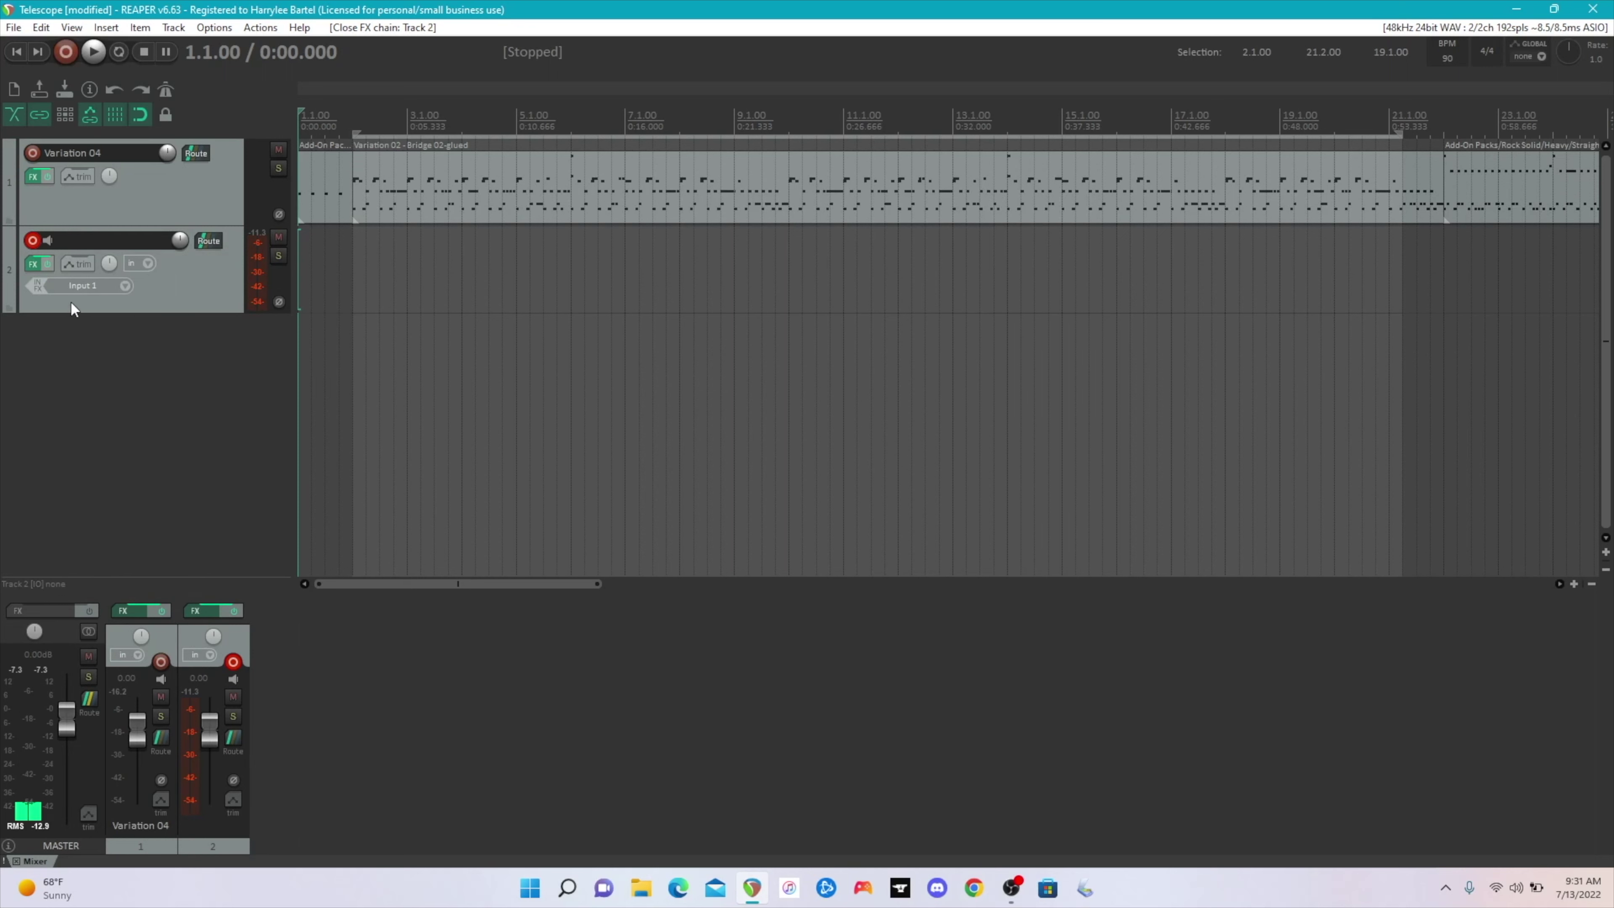
click(88, 289)
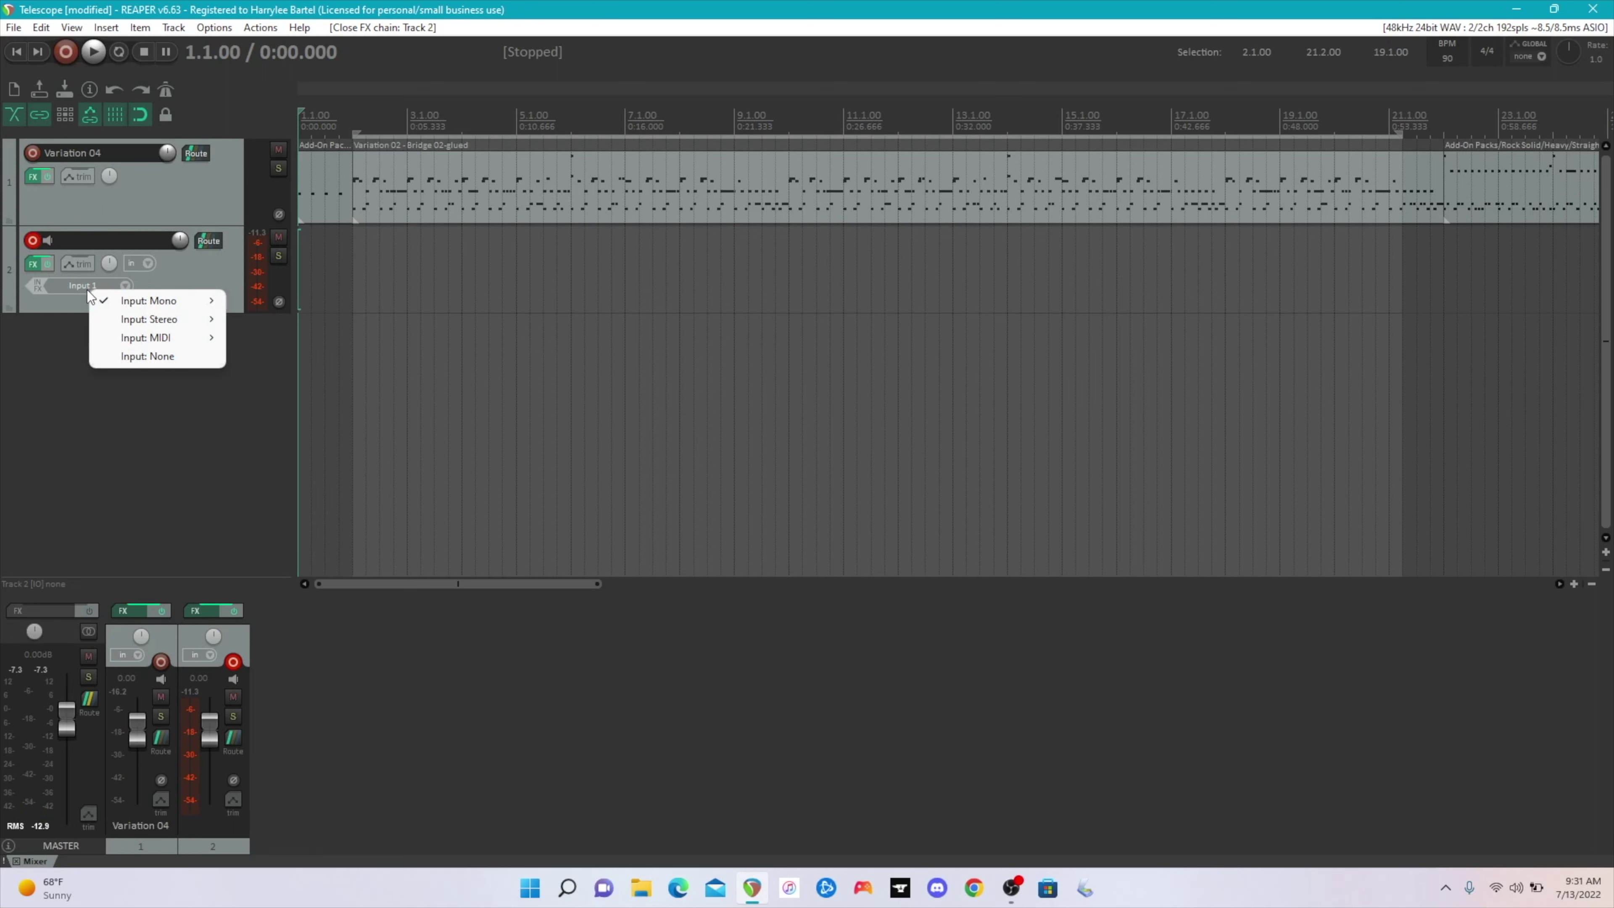
click(67, 305)
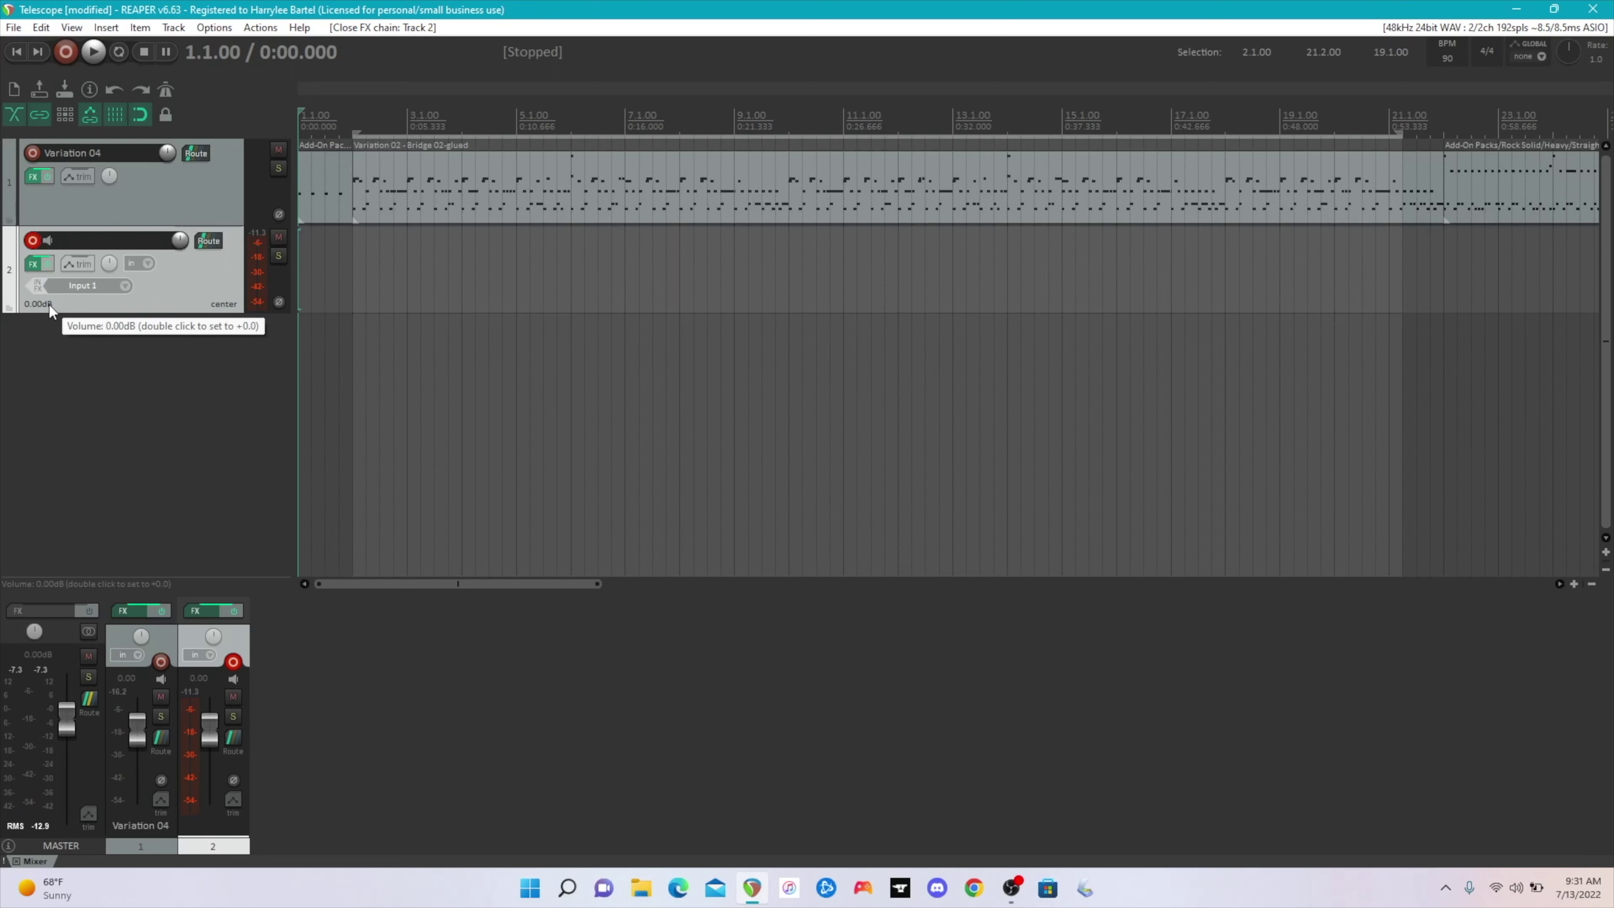
Record a short test take on track 2 and delete its recorded file
click(64, 52)
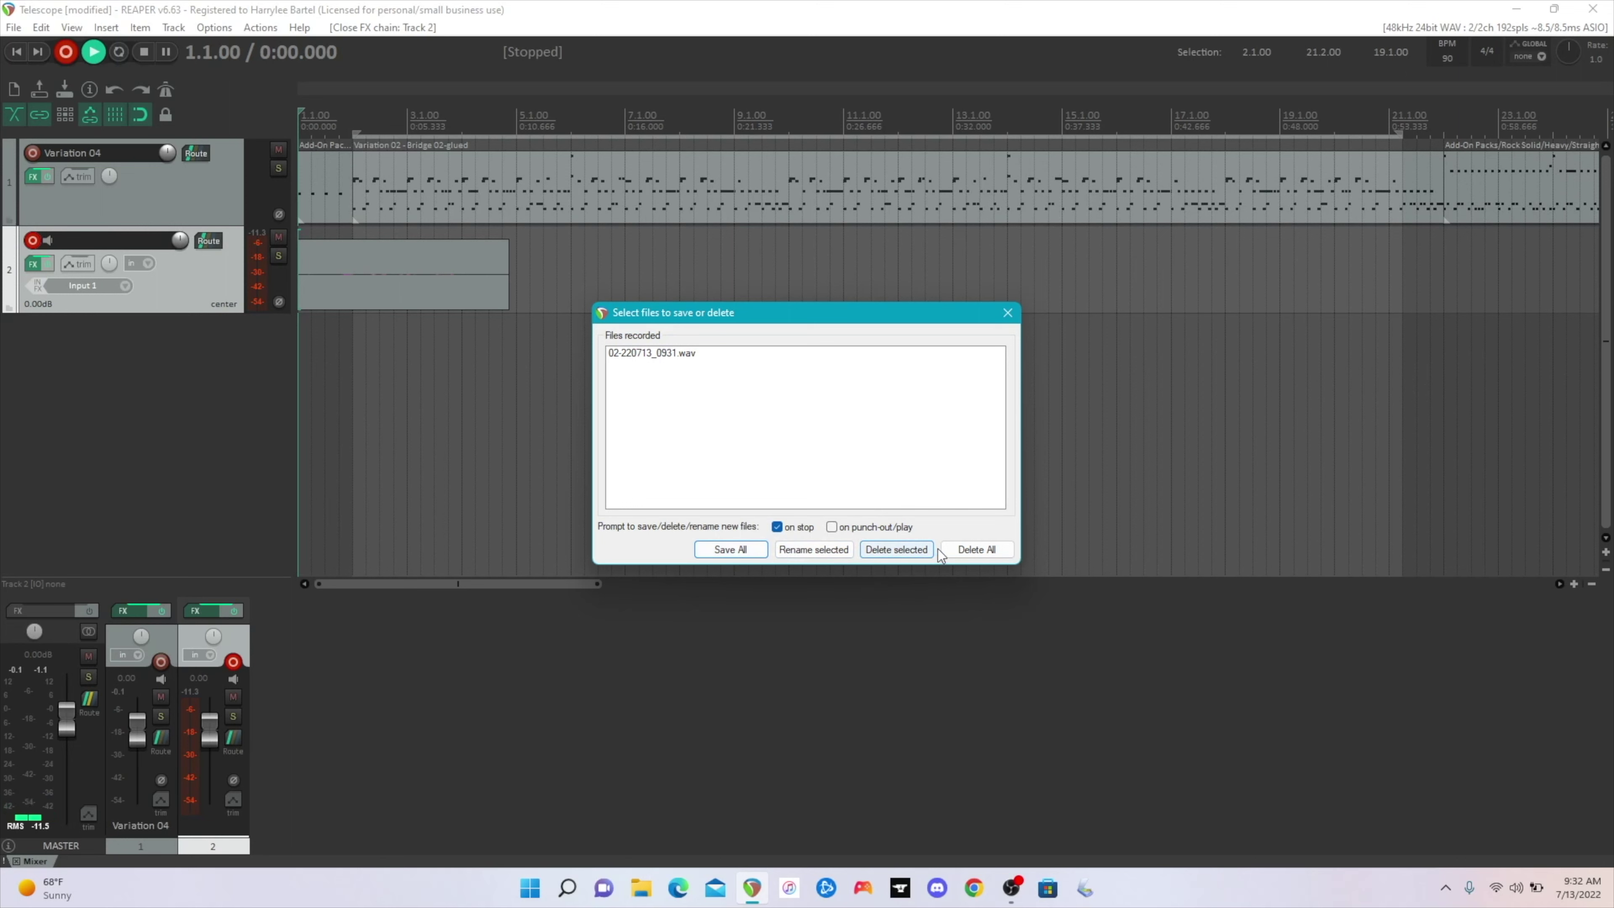
click(966, 553)
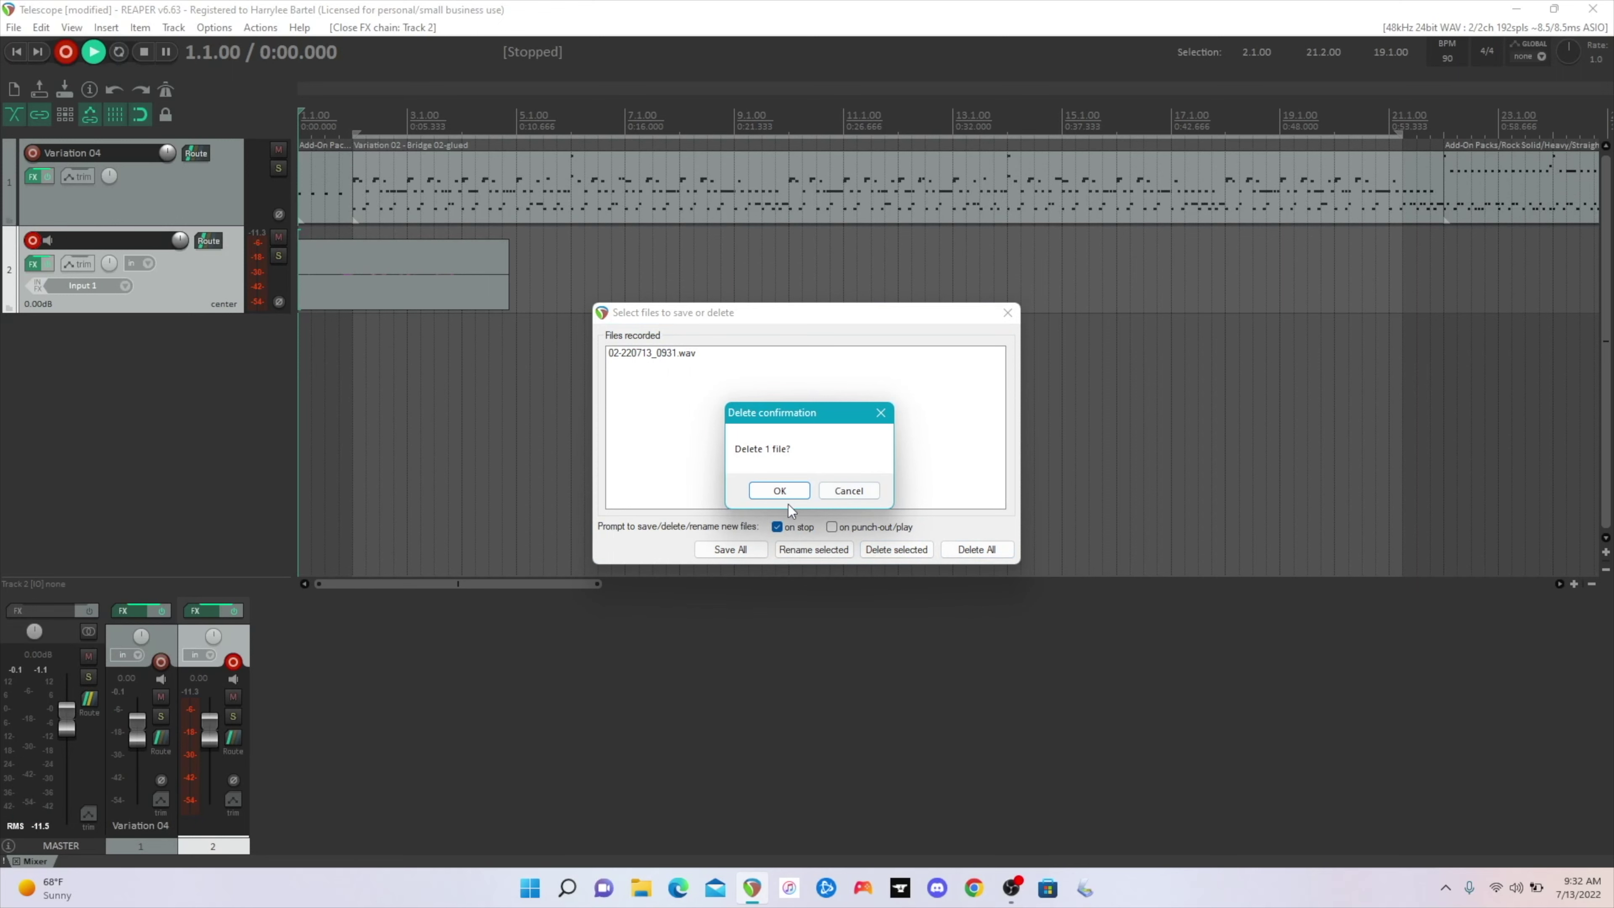
click(779, 492)
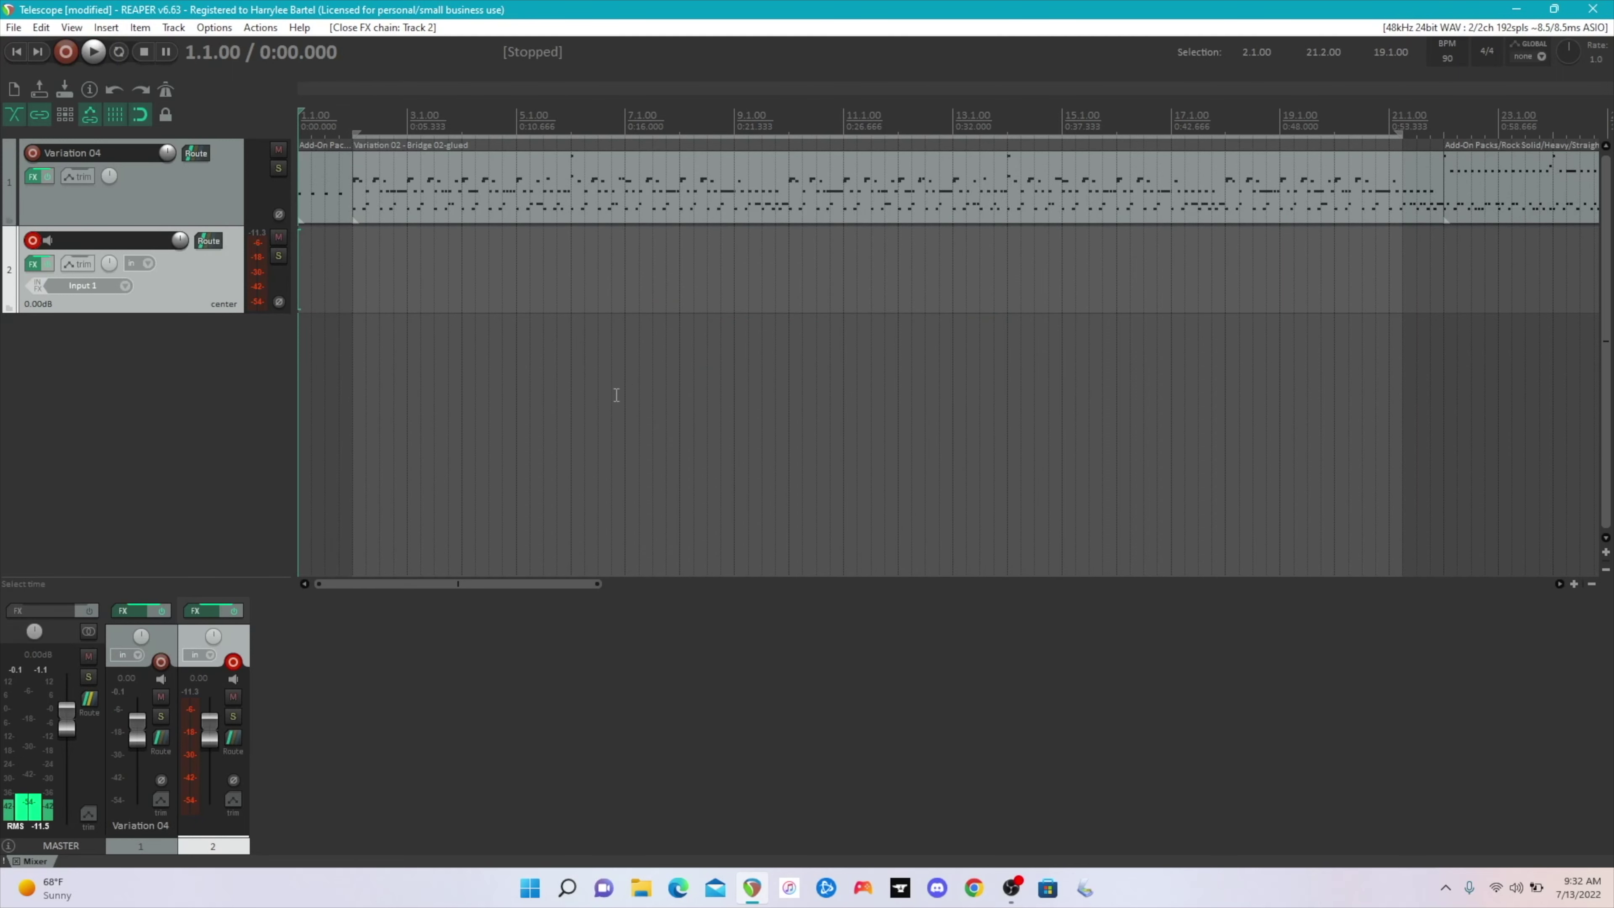
Record the bass part on track 2 along with the drums from the project start up to measure 58
click(65, 52)
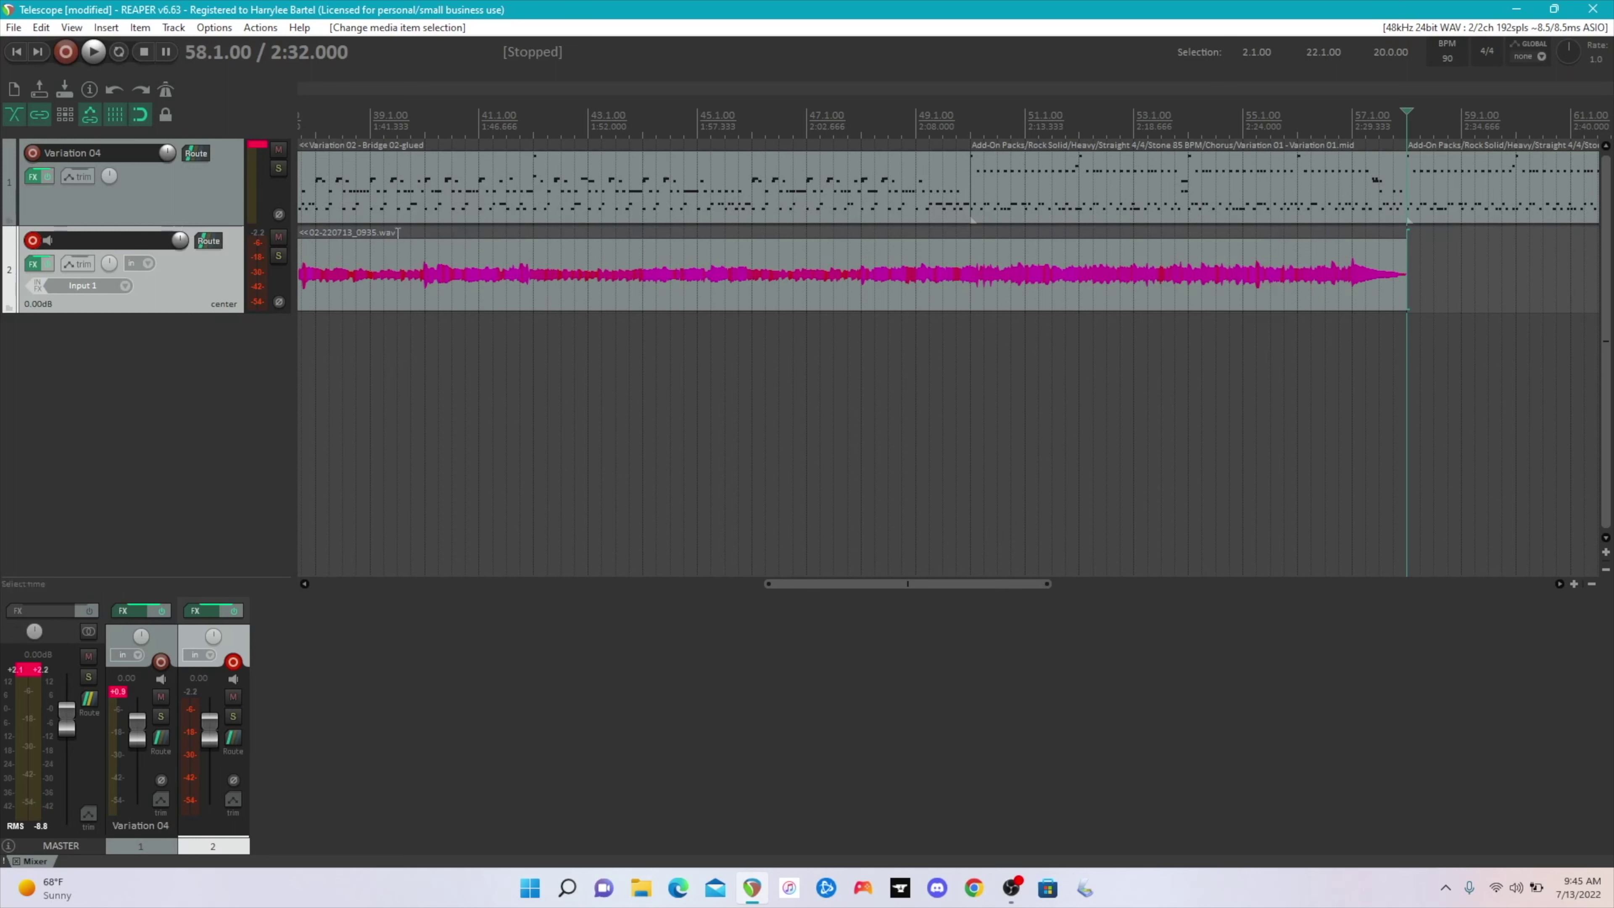
Enable the metronome with a two-measure count-in before recording, and record the rest of the bass part on track 2, saving the file
right_click(166, 93)
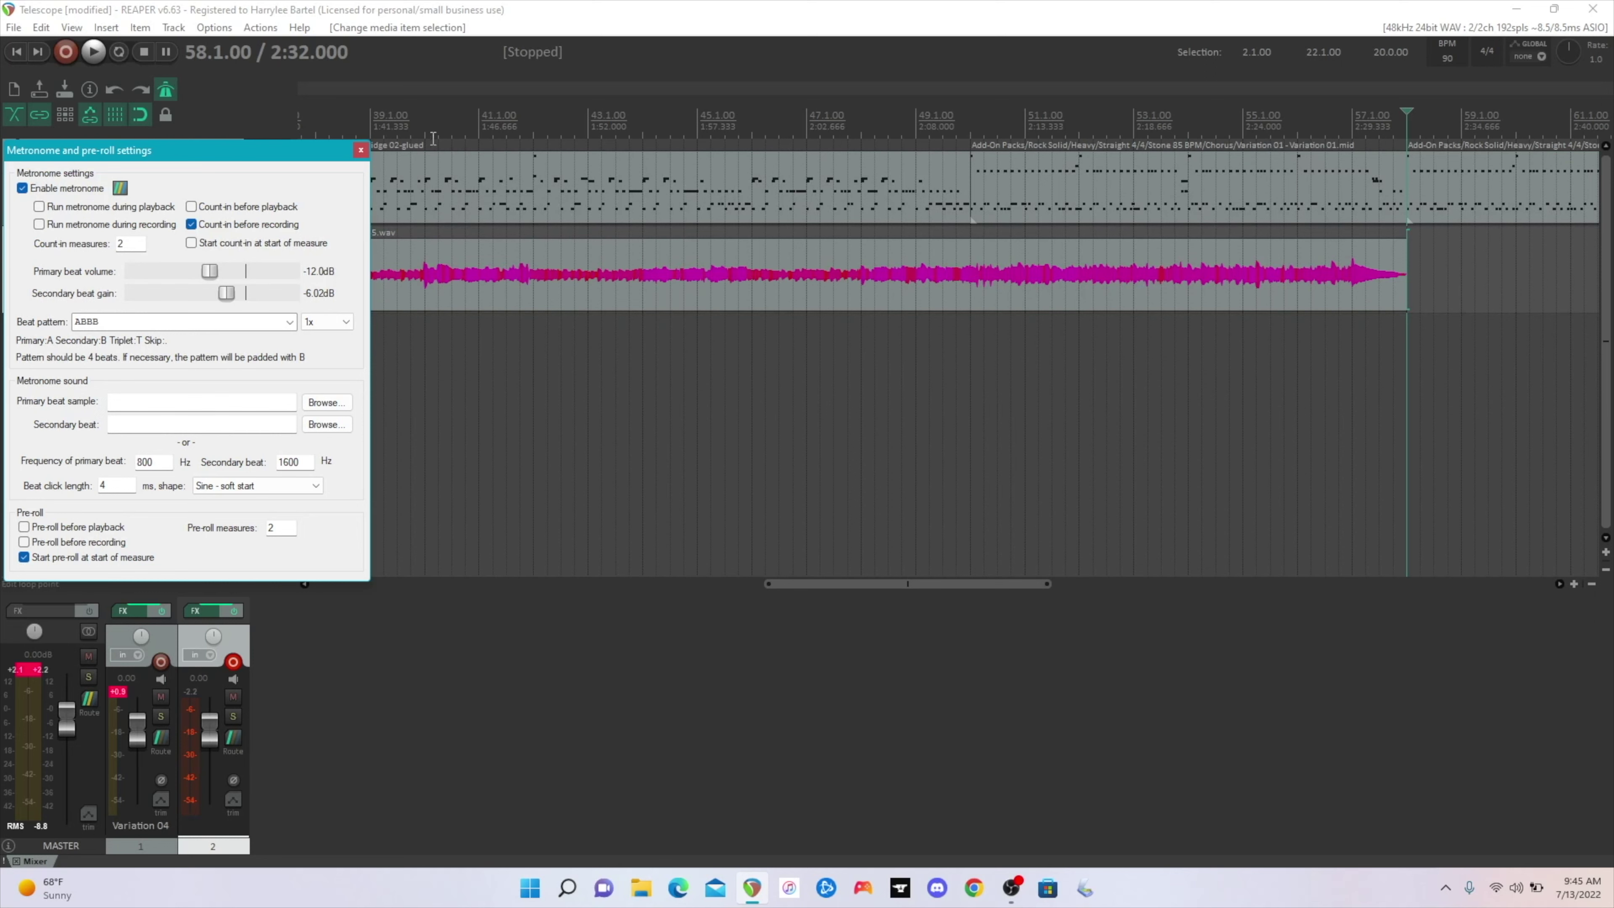
click(360, 151)
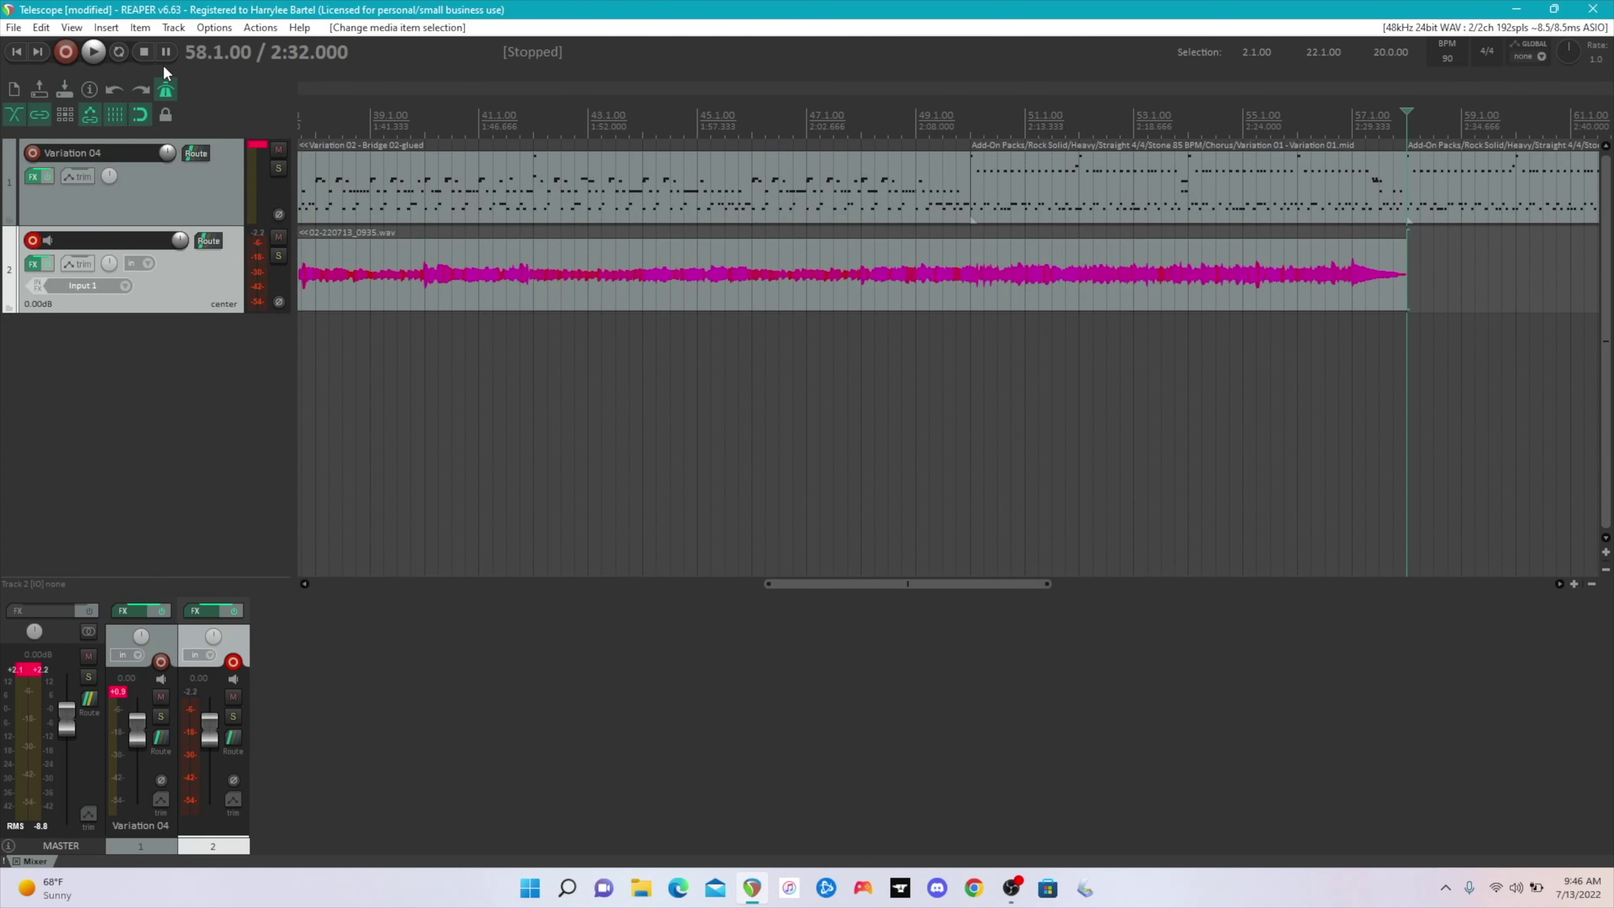
click(70, 53)
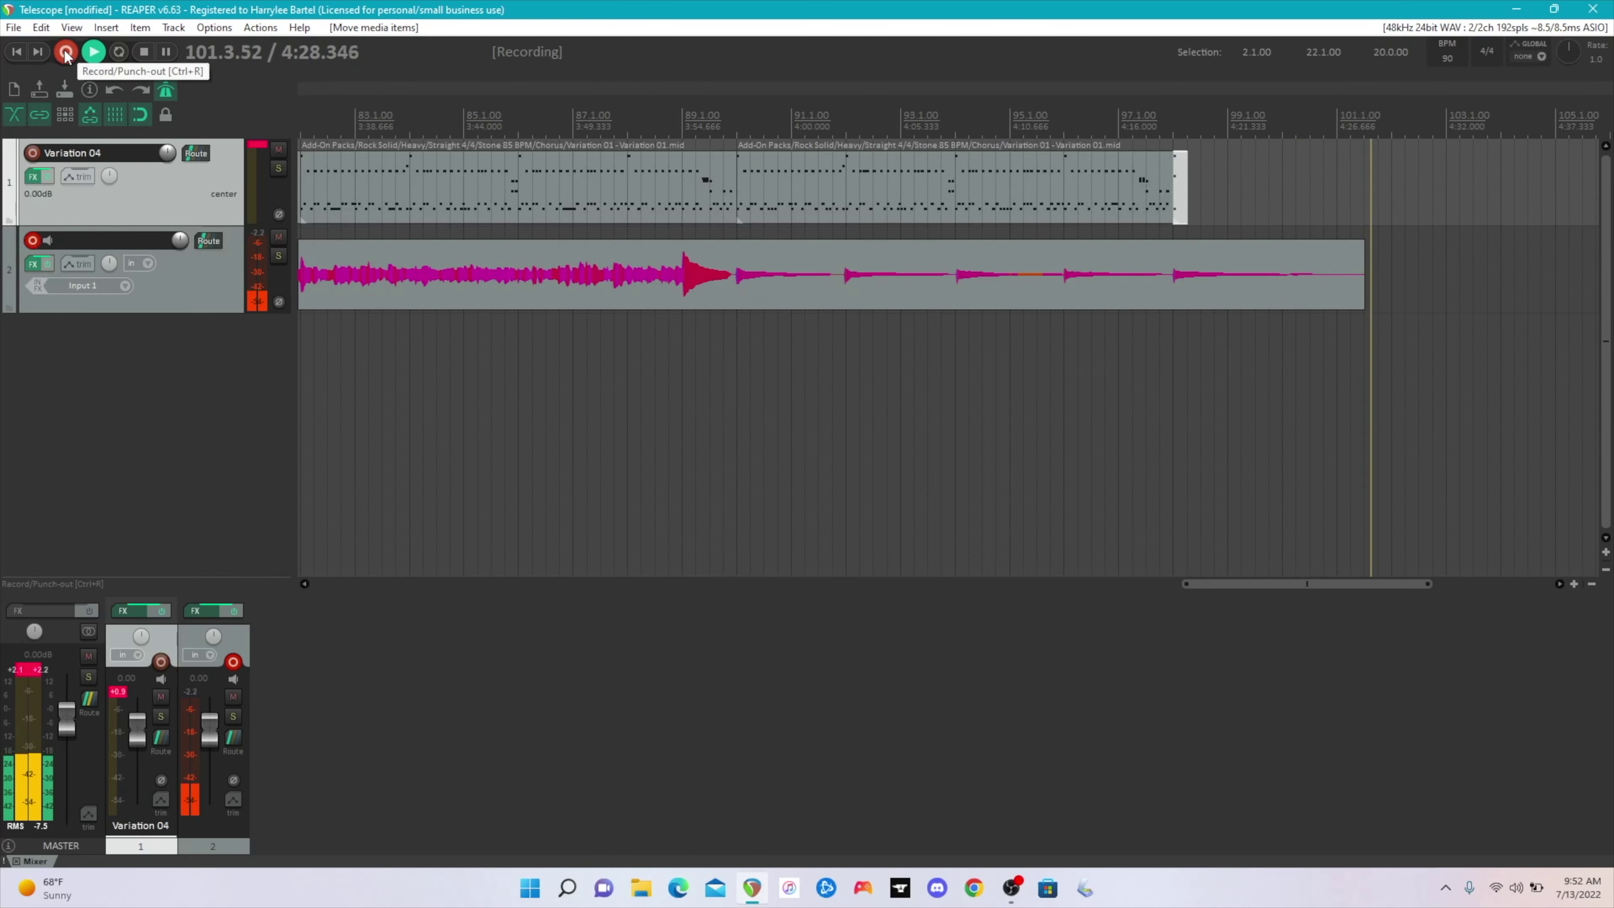
click(65, 54)
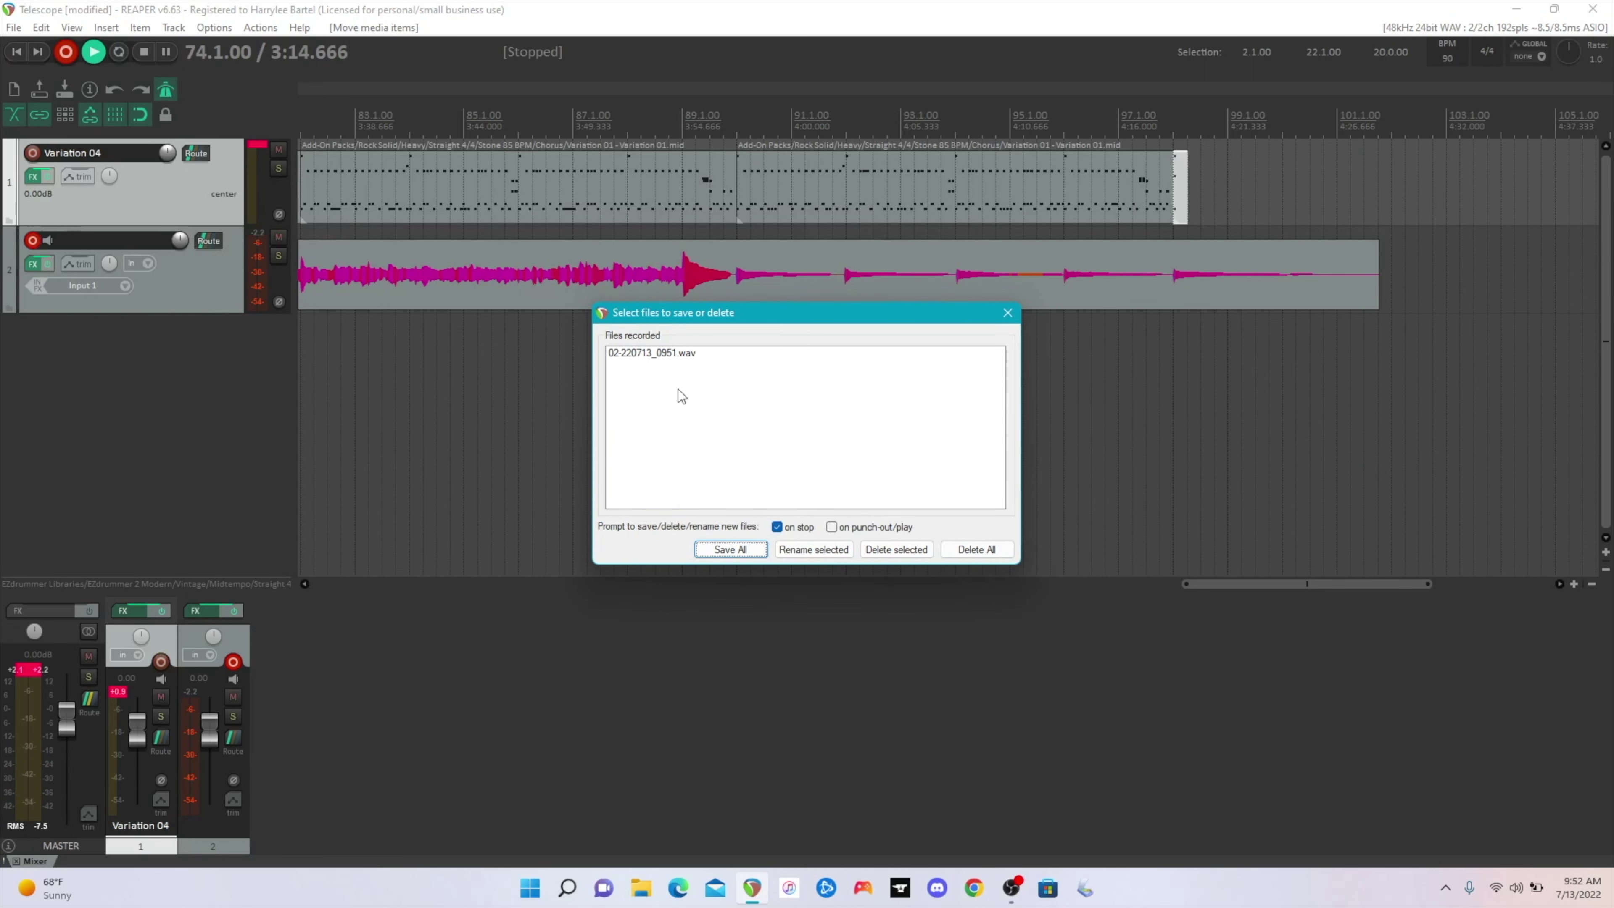
click(730, 550)
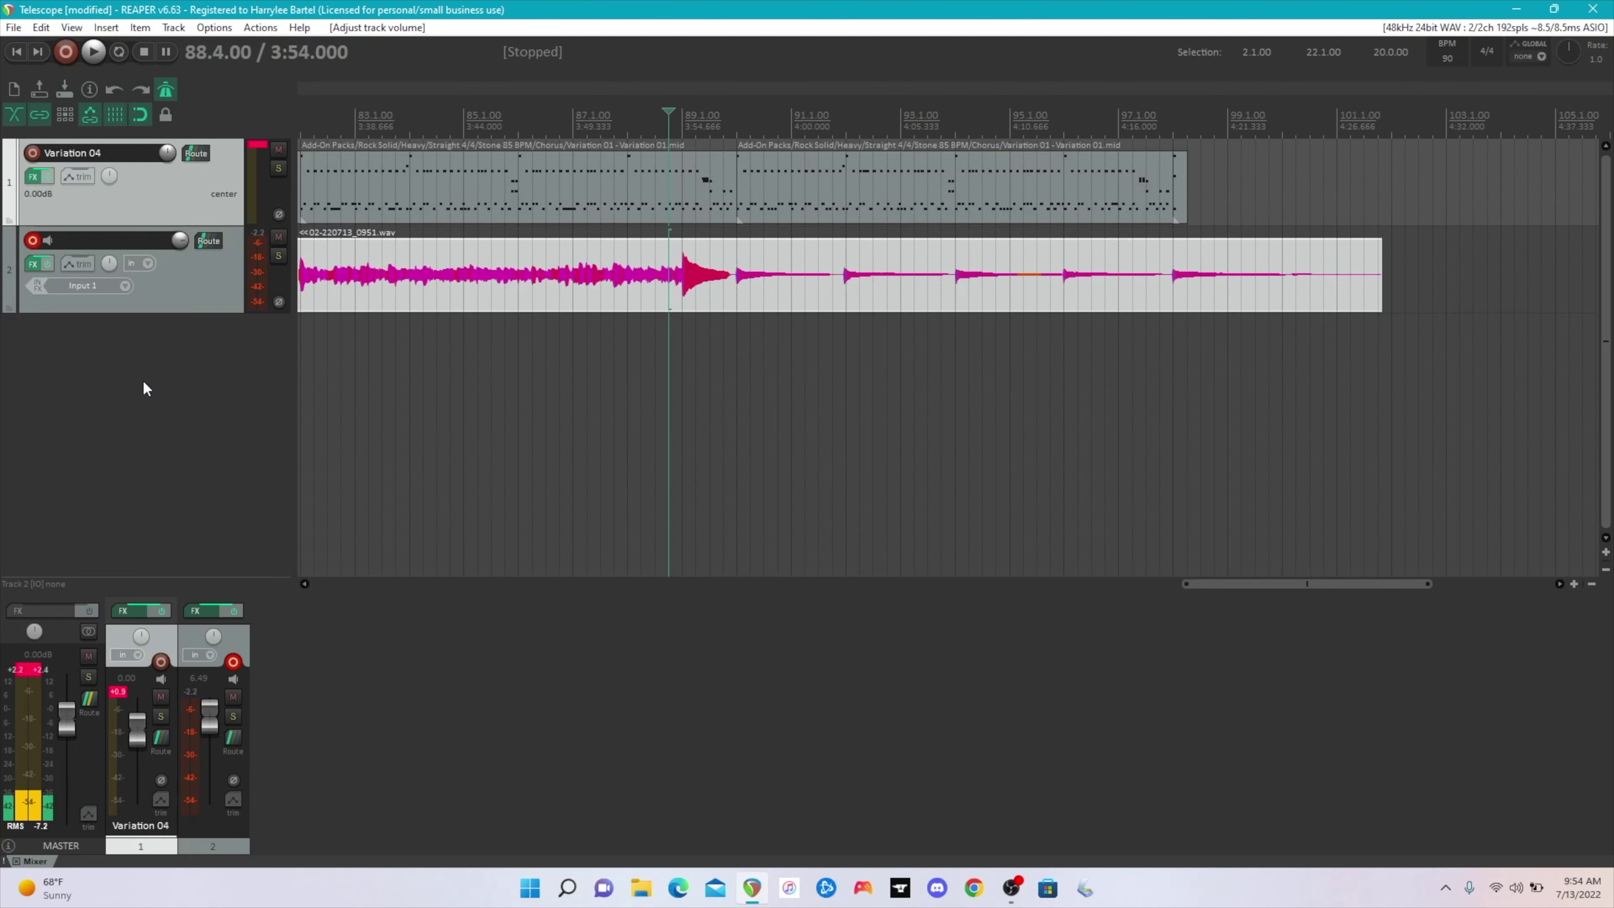
Add a third track, disarm track 2 and arm track 3 for recording from Input 1
click(130, 374)
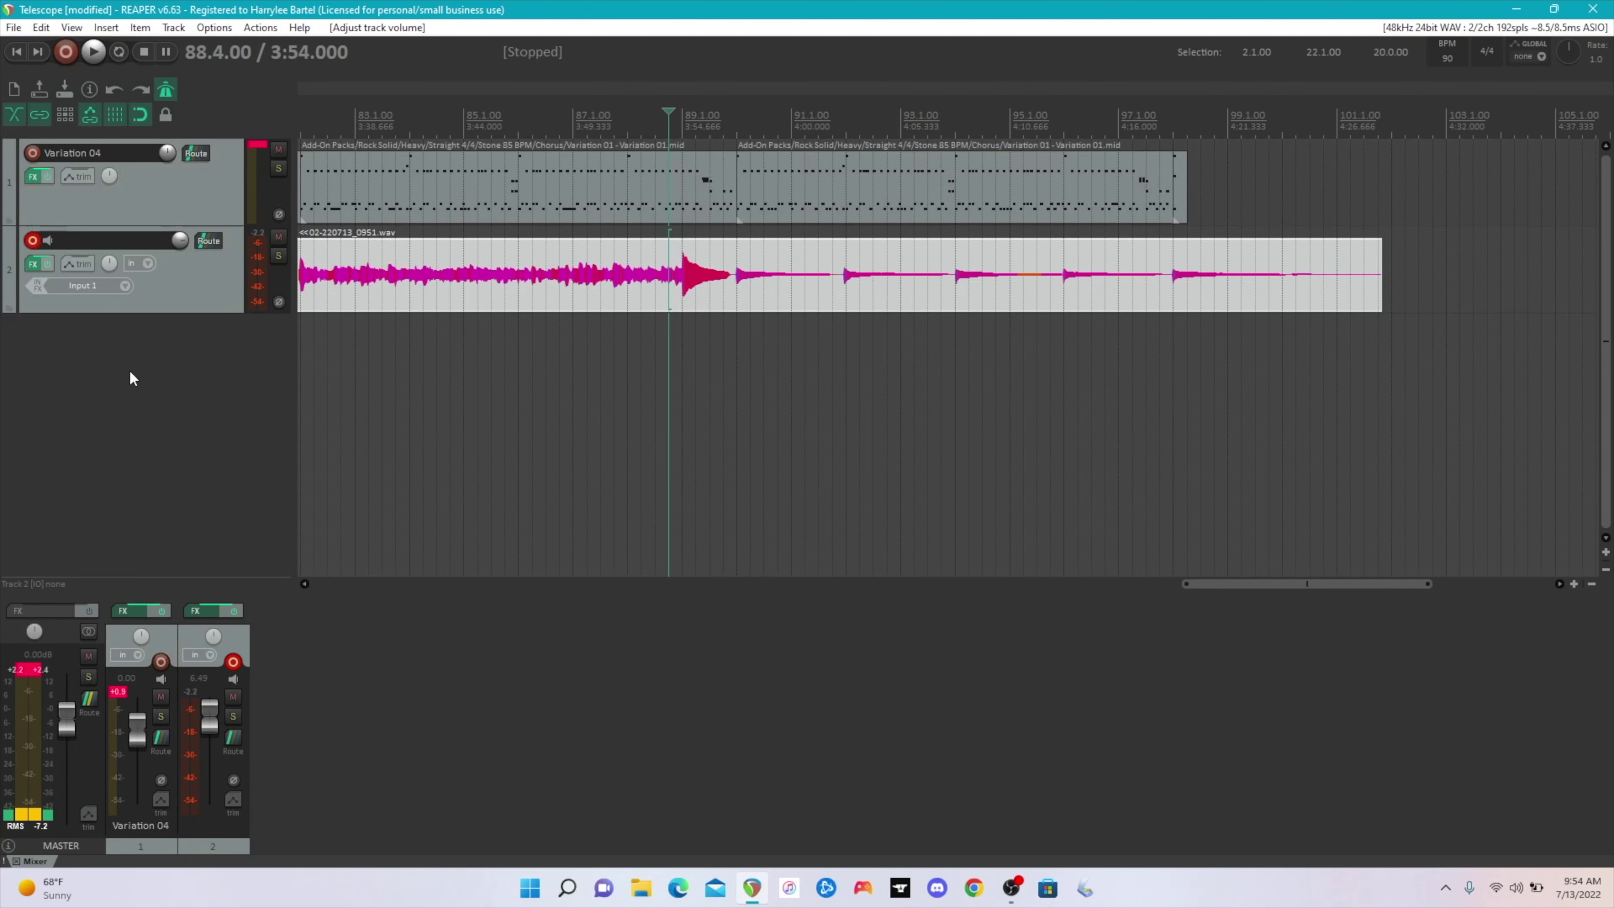
double_click(60, 395)
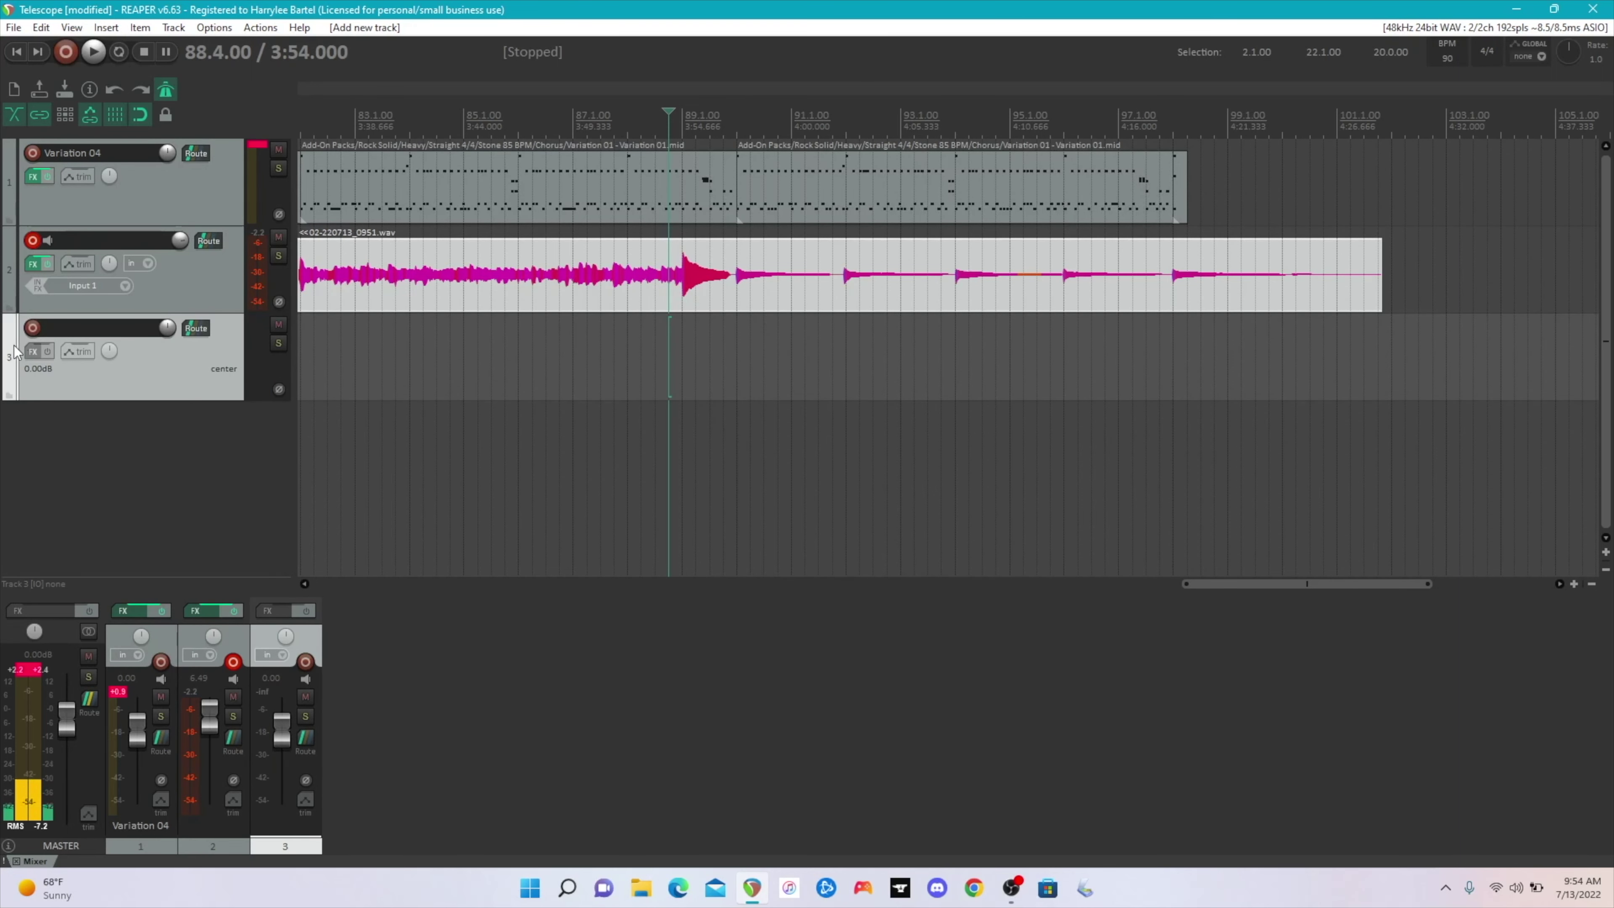
click(34, 239)
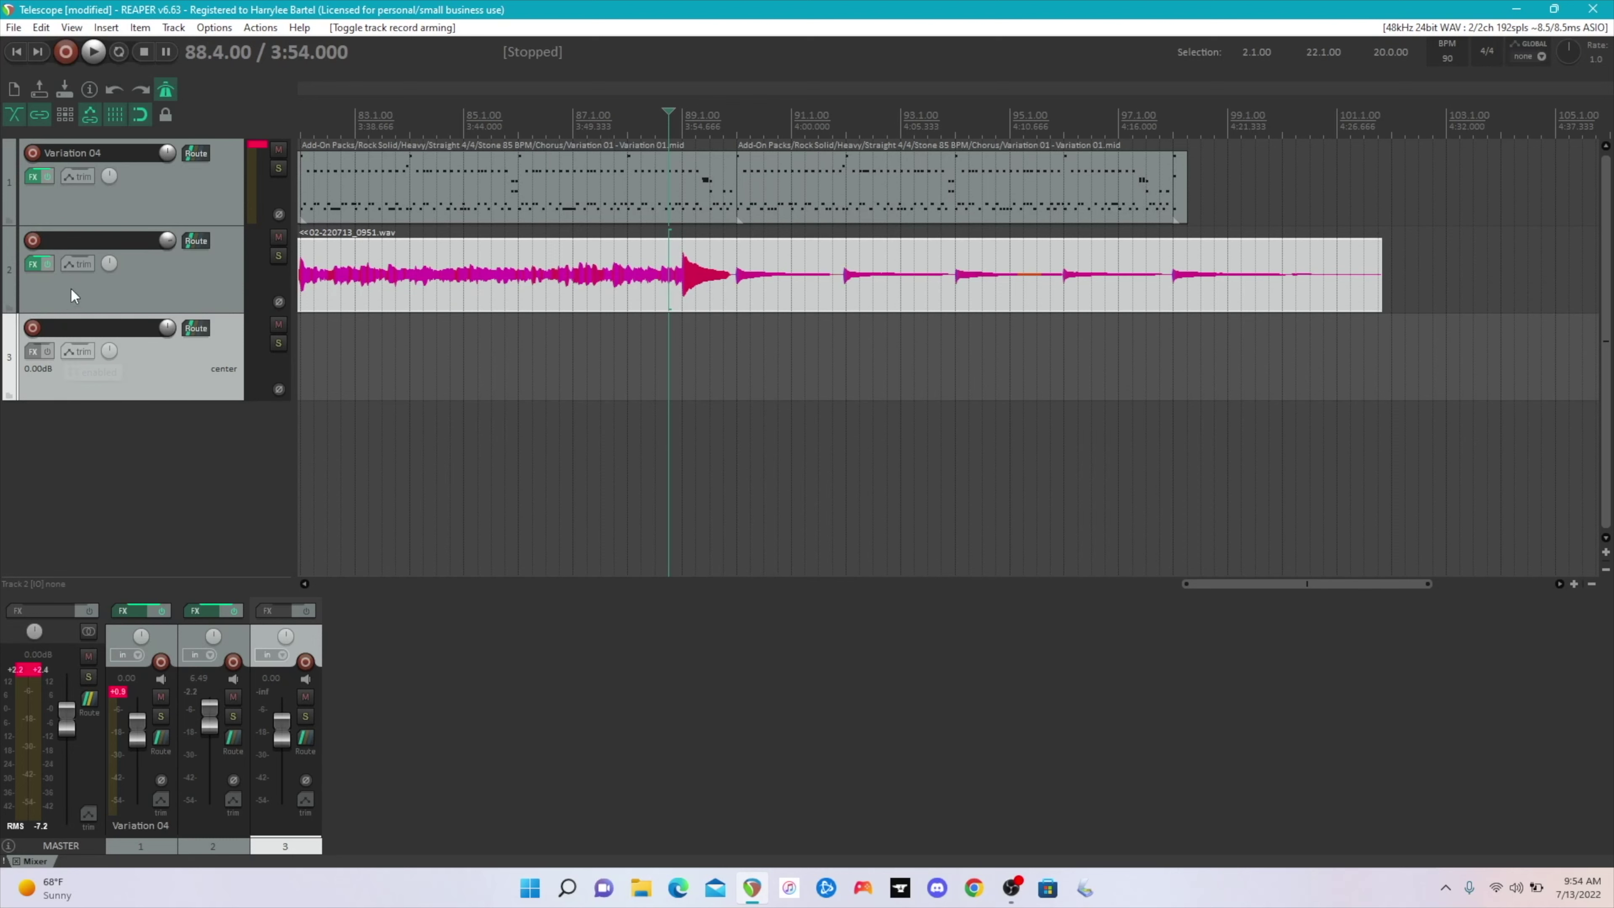
click(33, 328)
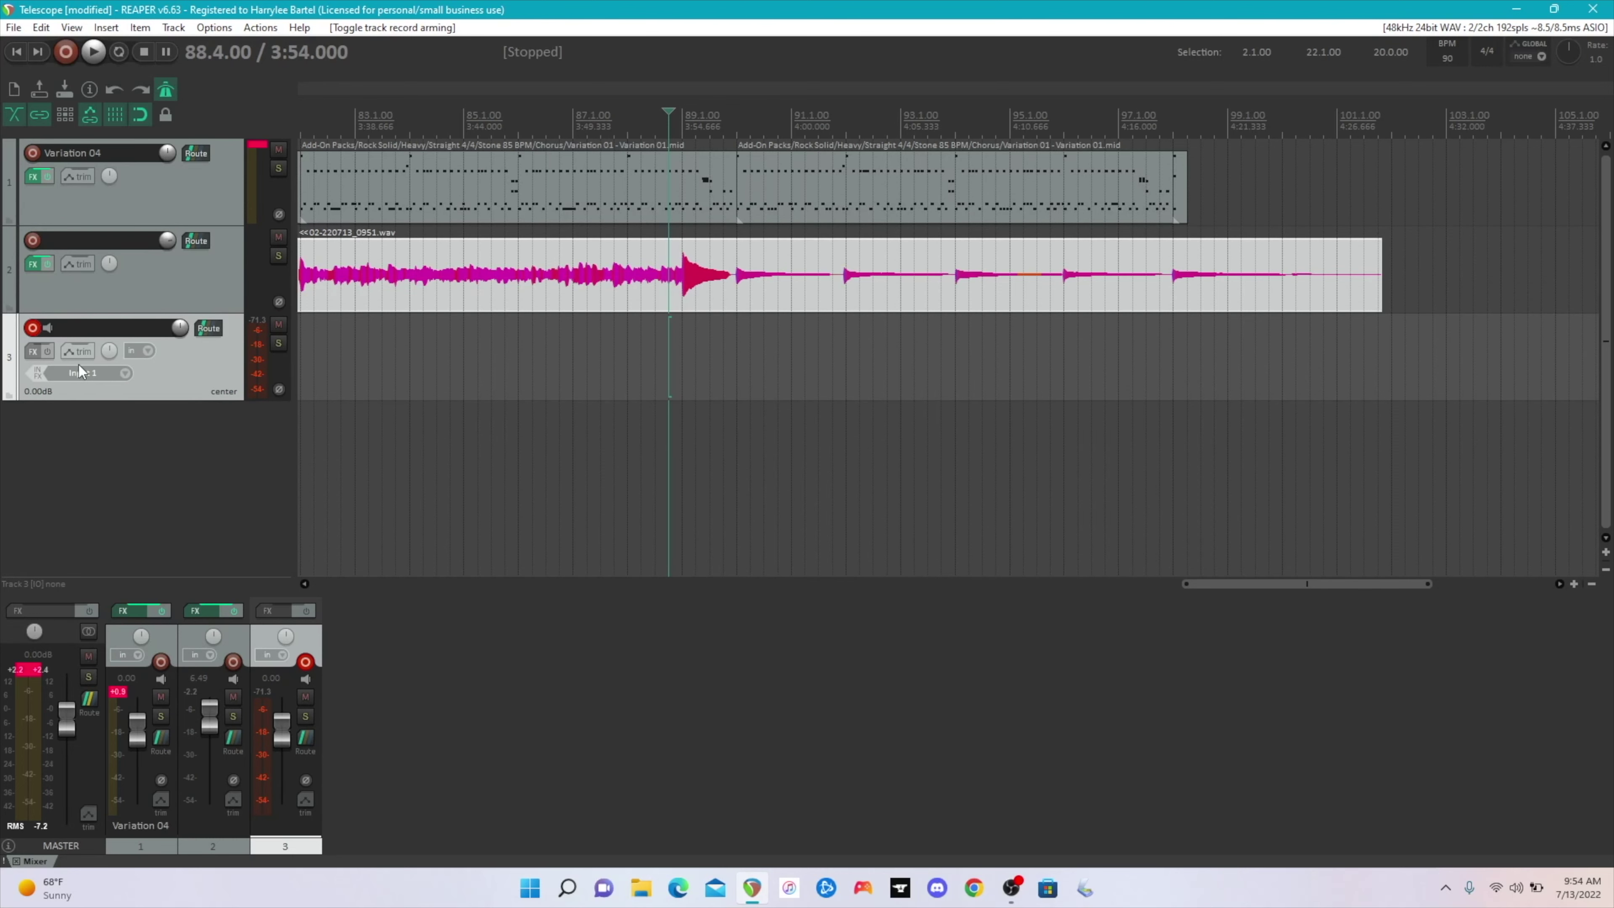
Insert VST3: Helix Native on track 3, load its Factory 1 preset PV Panama and close the FX window
click(34, 352)
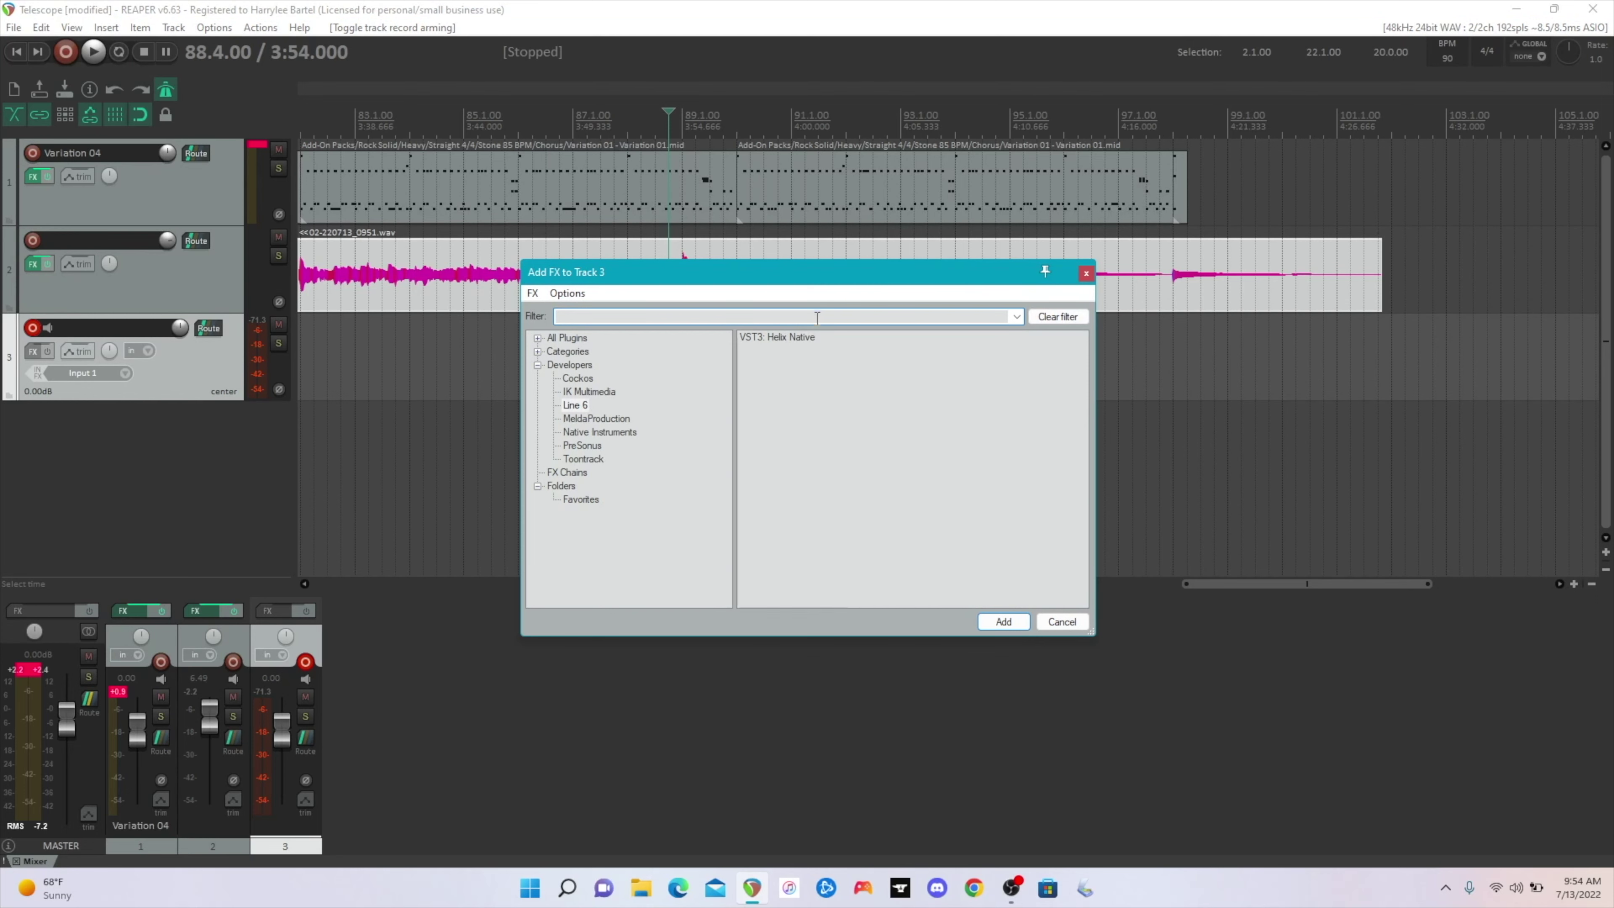
click(787, 341)
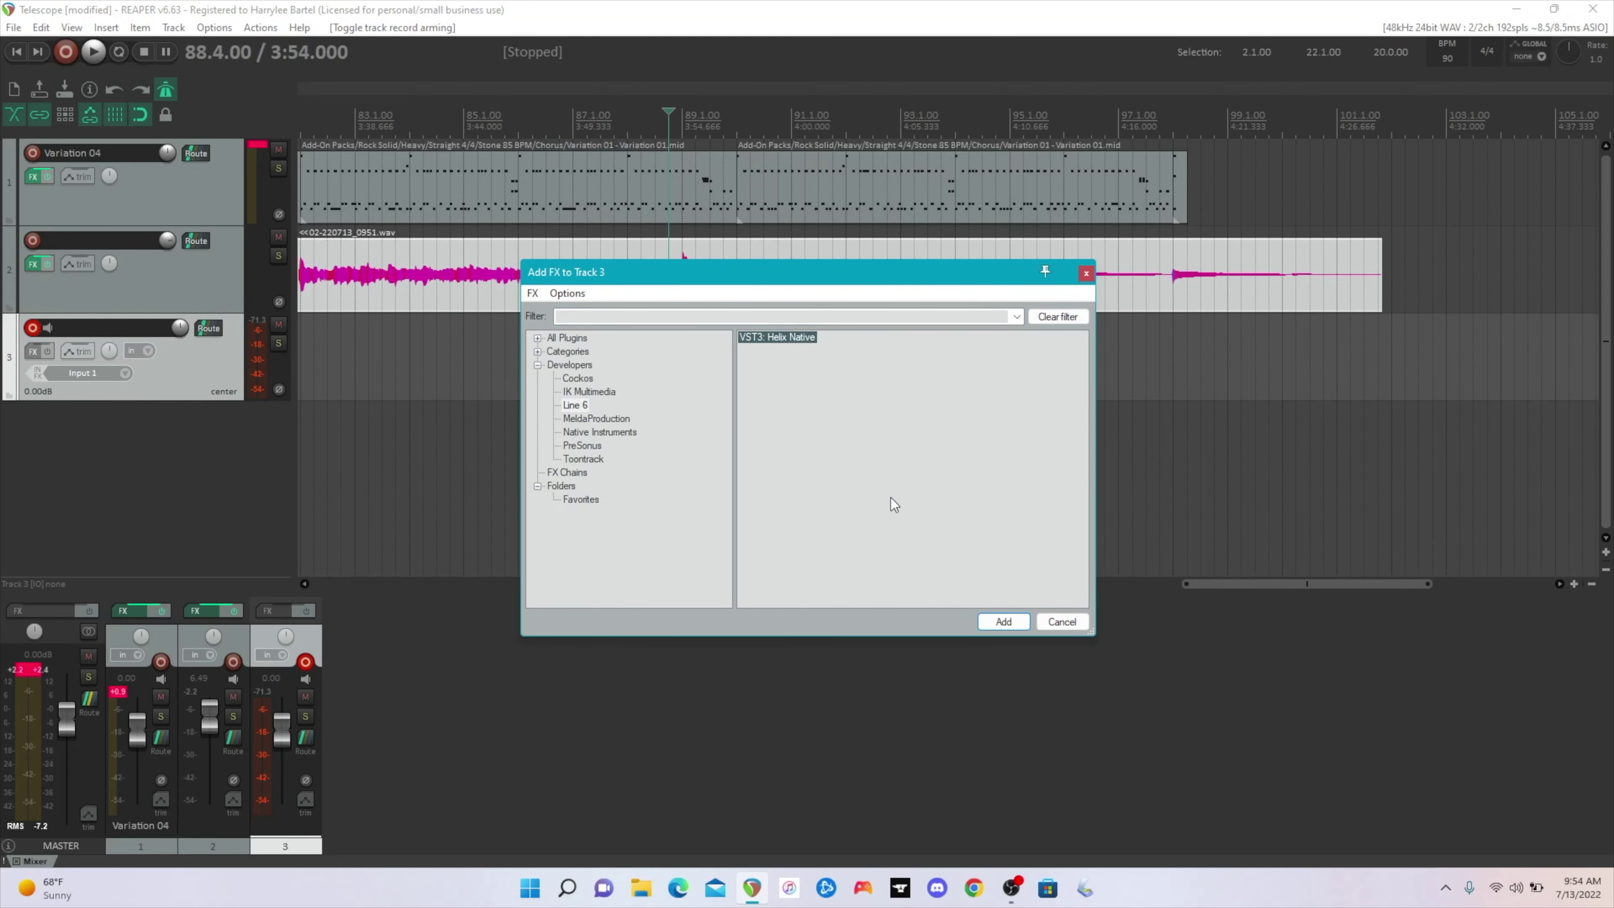
click(987, 629)
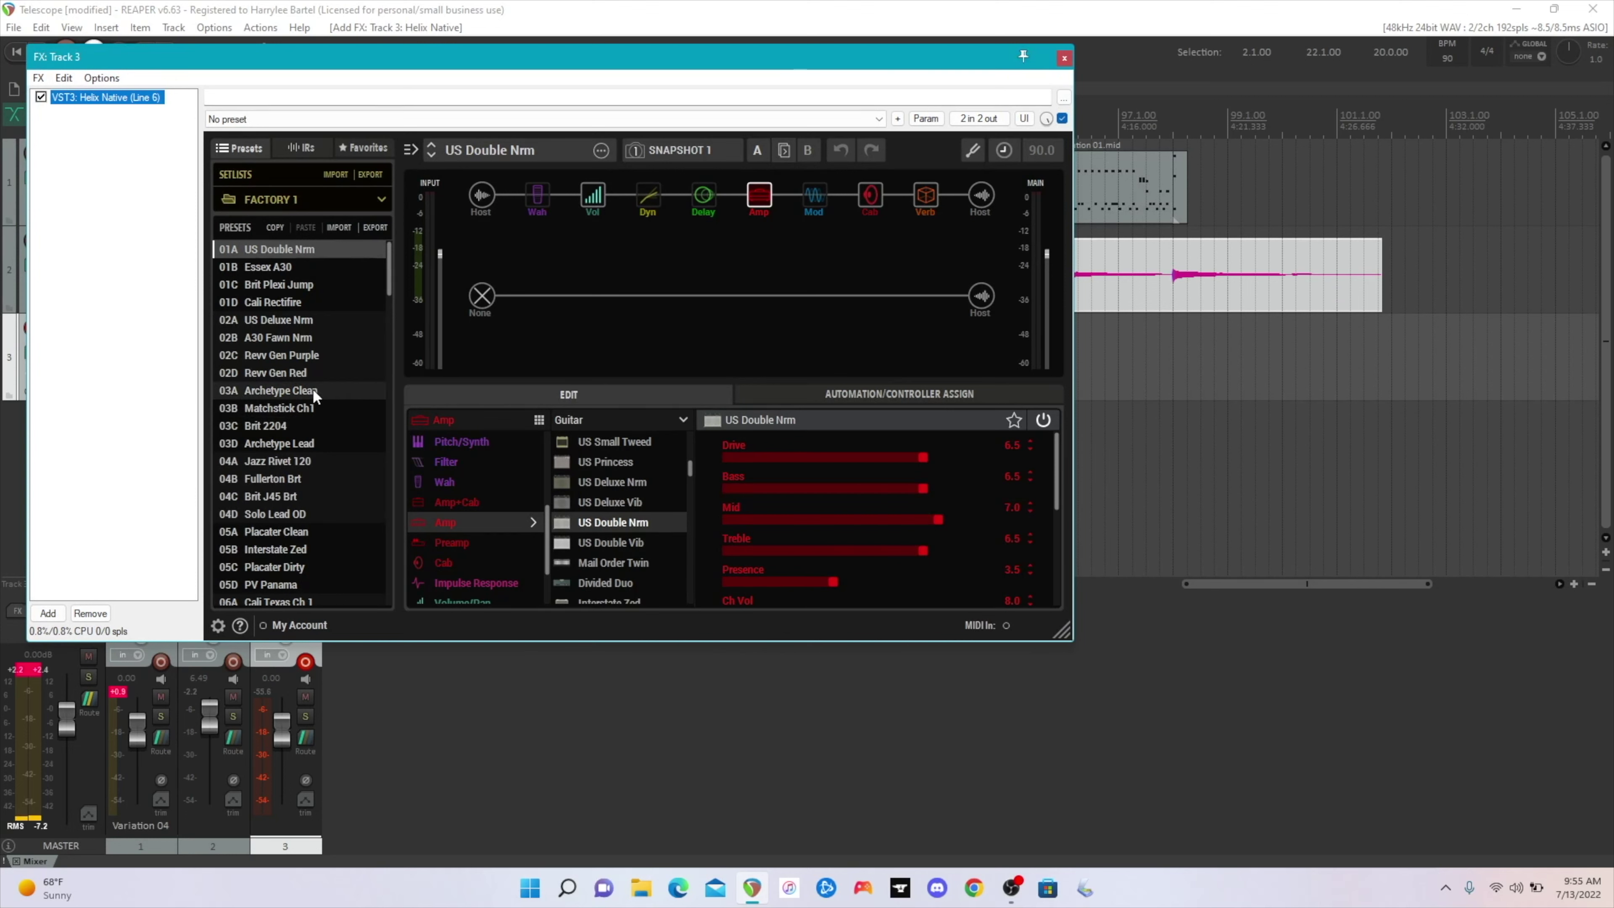
scroll(312, 390, down, 1)
scroll(311, 394, down, 1)
scroll(311, 394, down, 2)
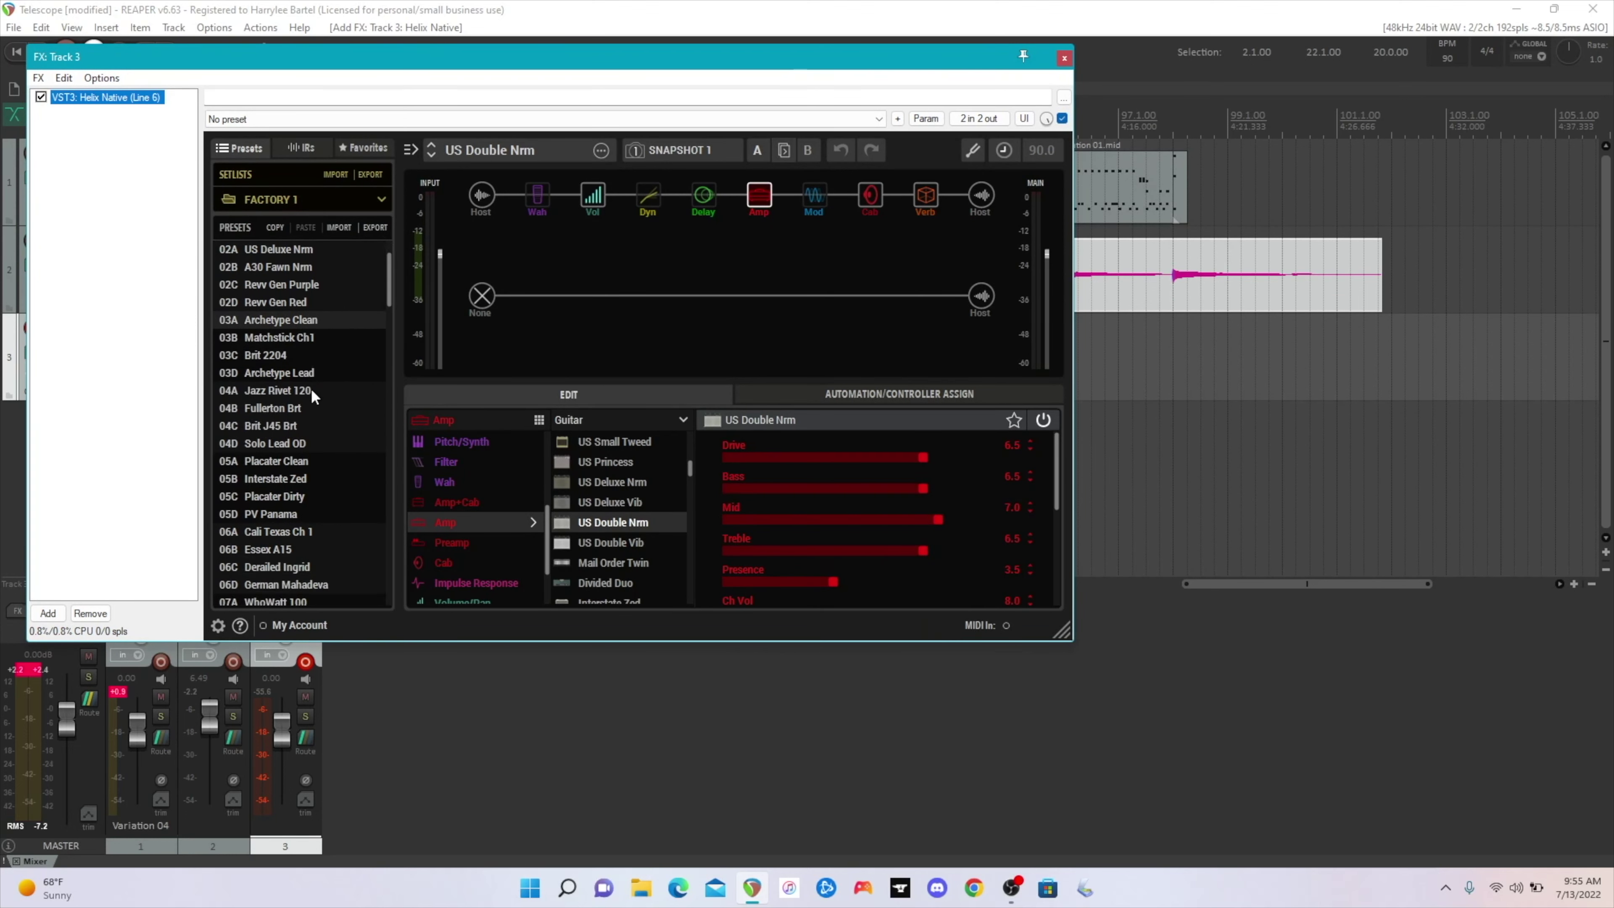
scroll(312, 395, down, 1)
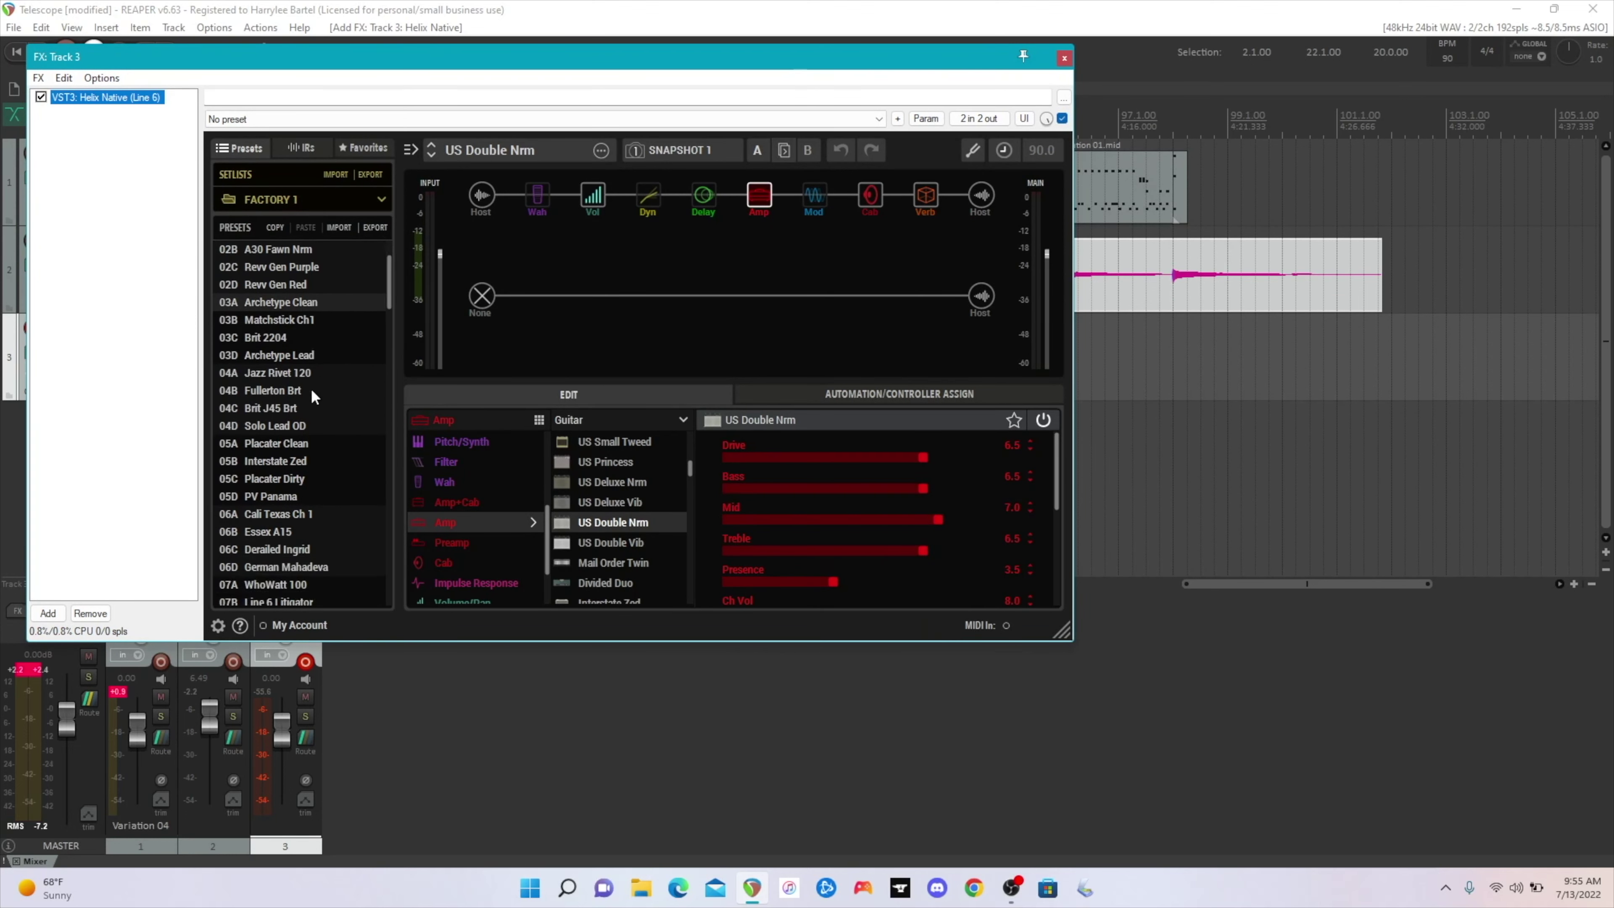
click(251, 496)
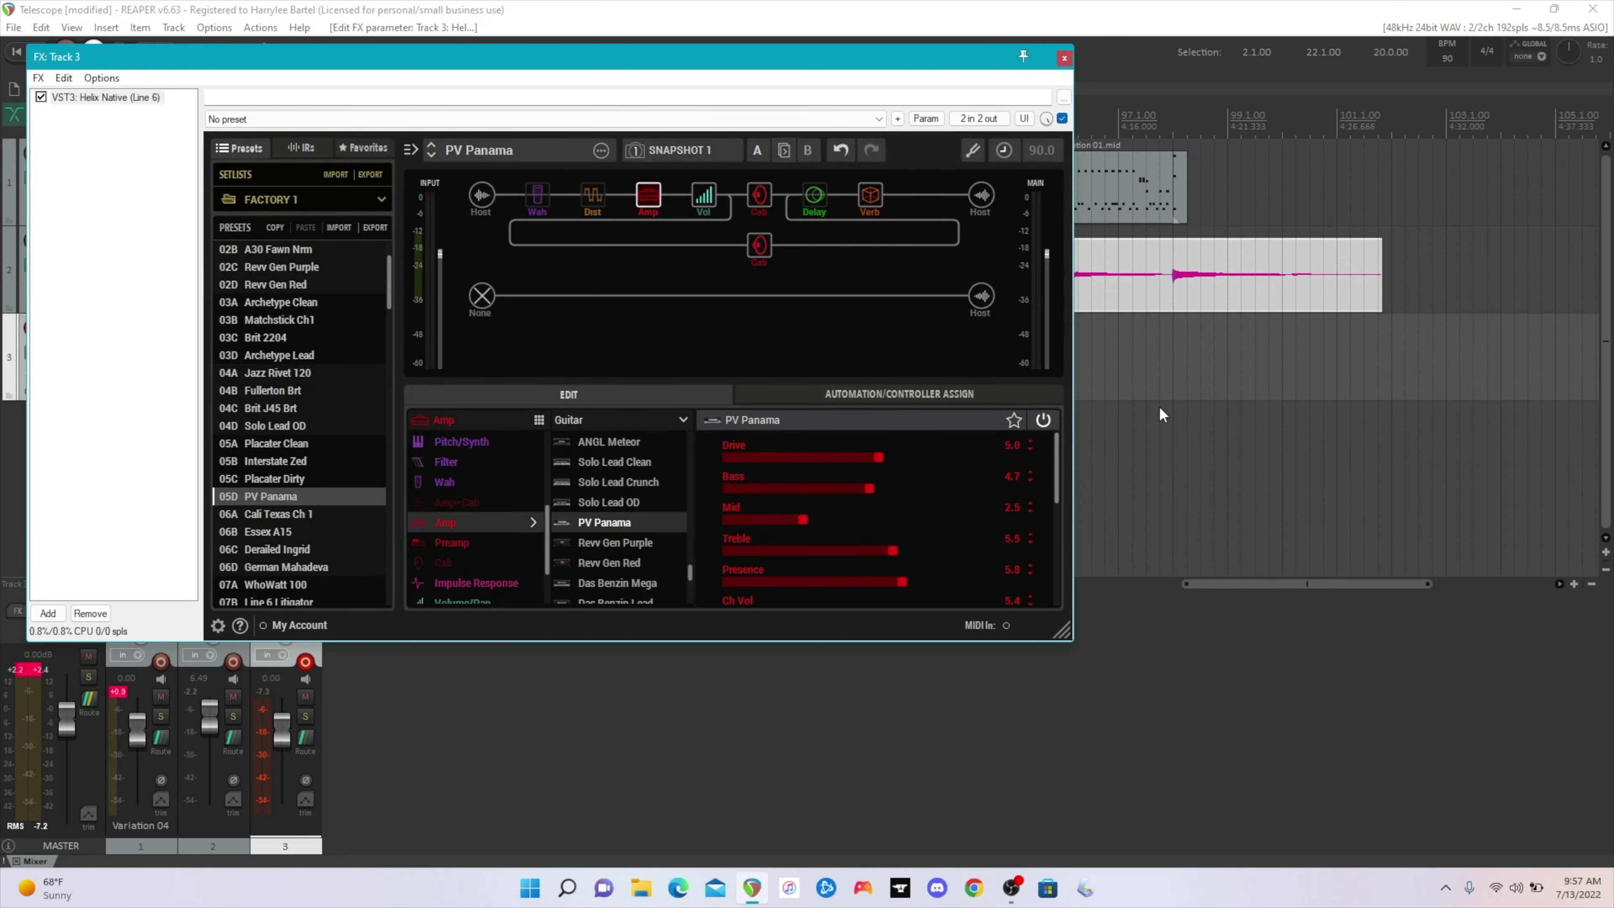
key(Escape)
Record a full take on track 3 from the project start to about measure 101 and save the recorded file
drag(1218, 588, 244, 705)
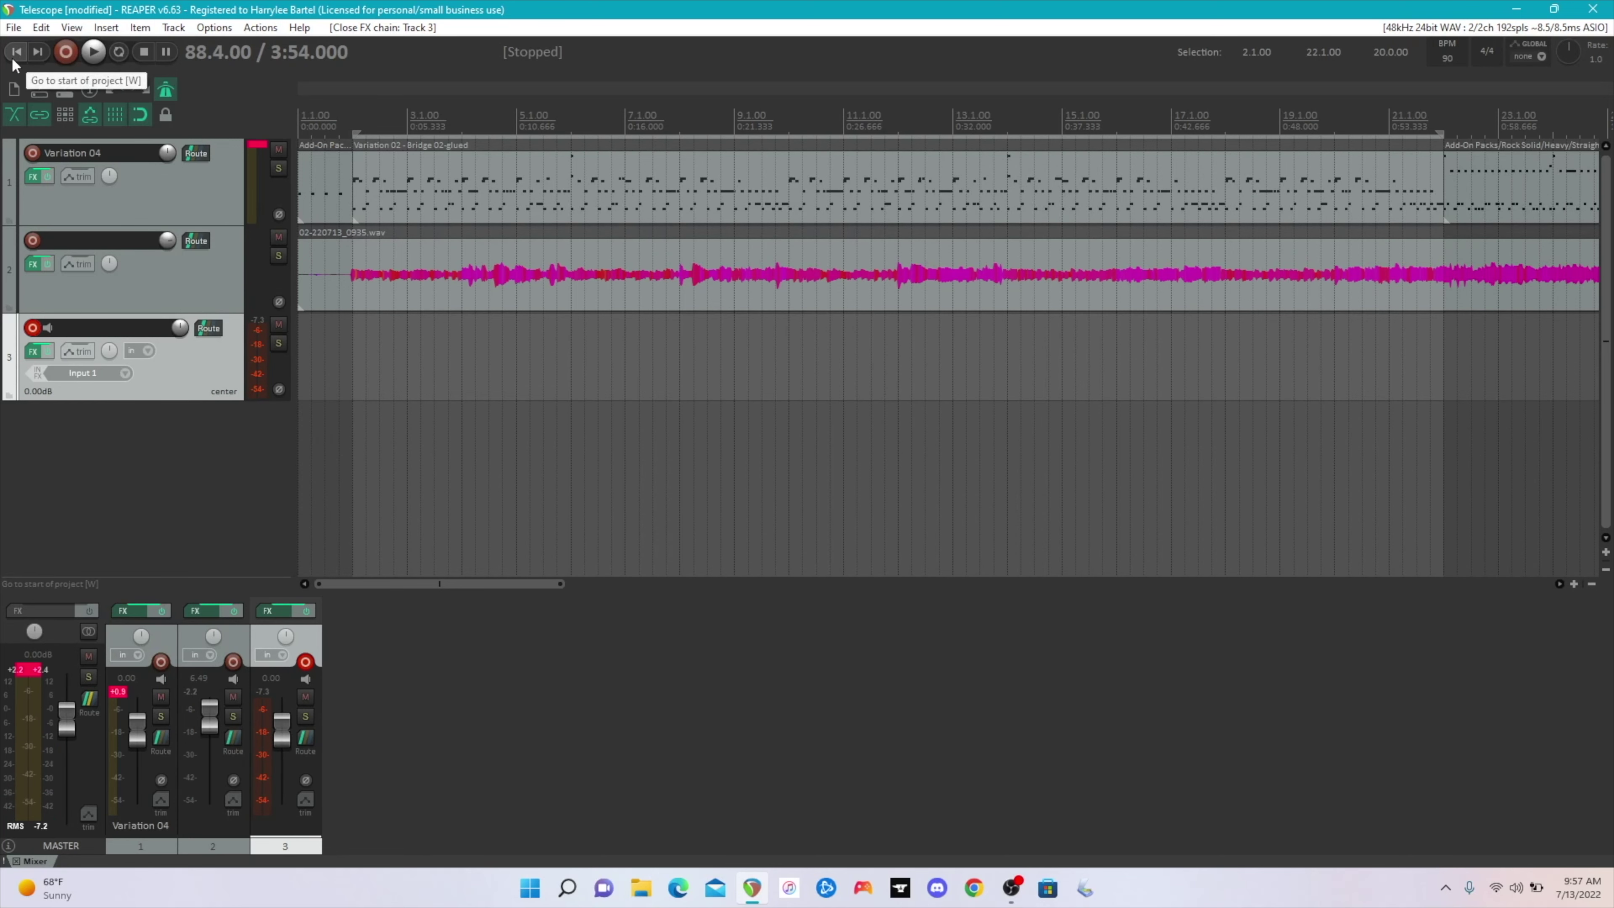
click(16, 52)
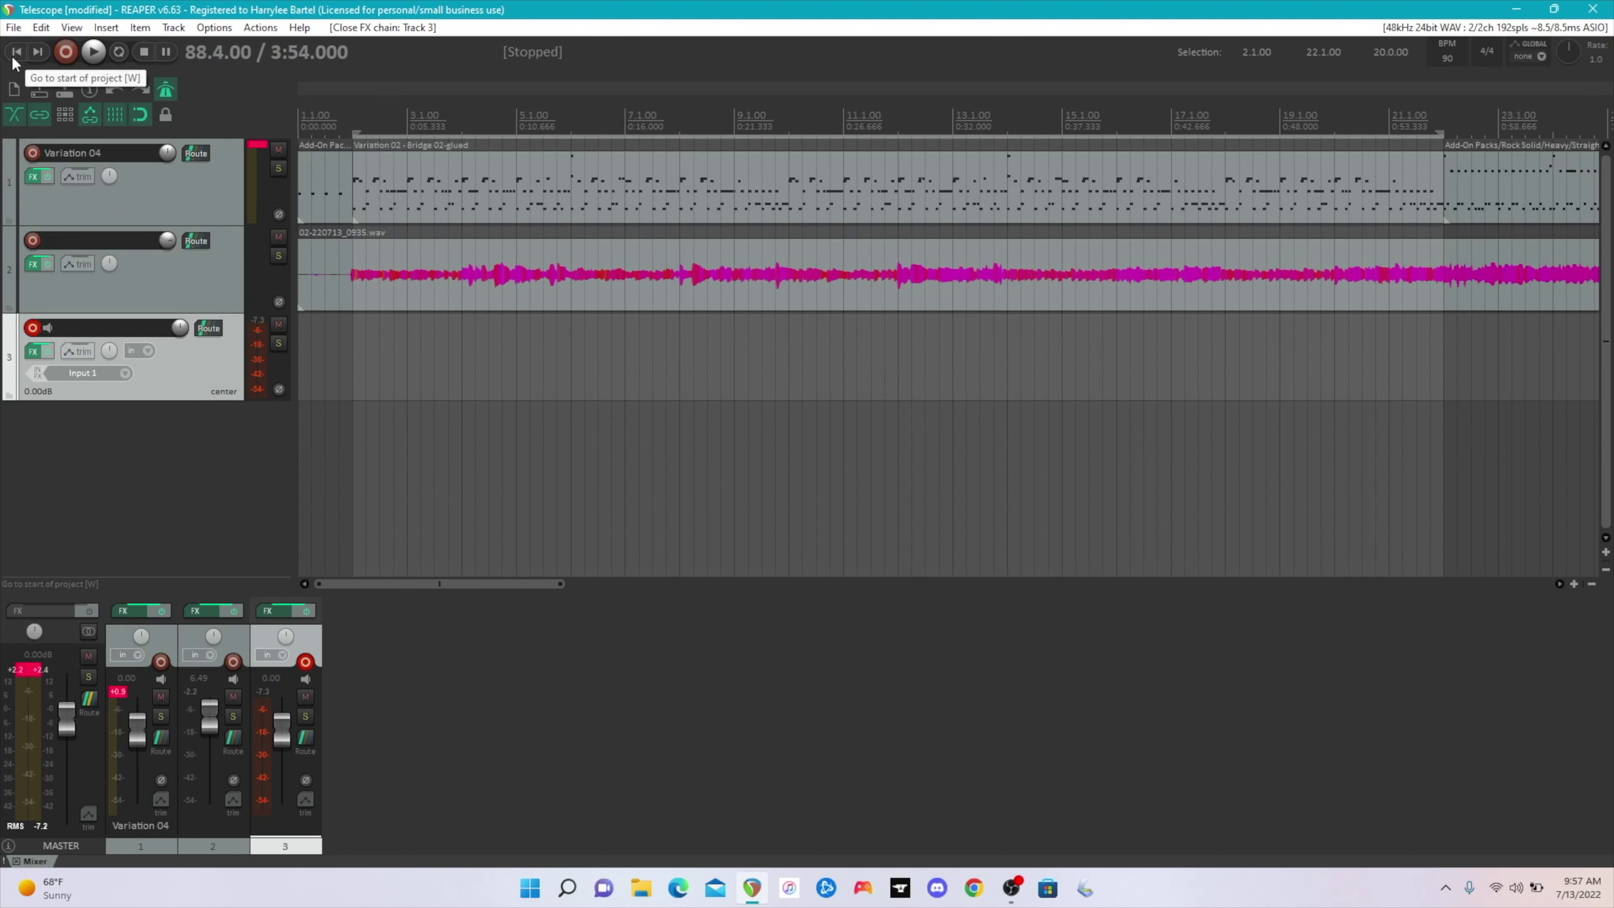
click(66, 53)
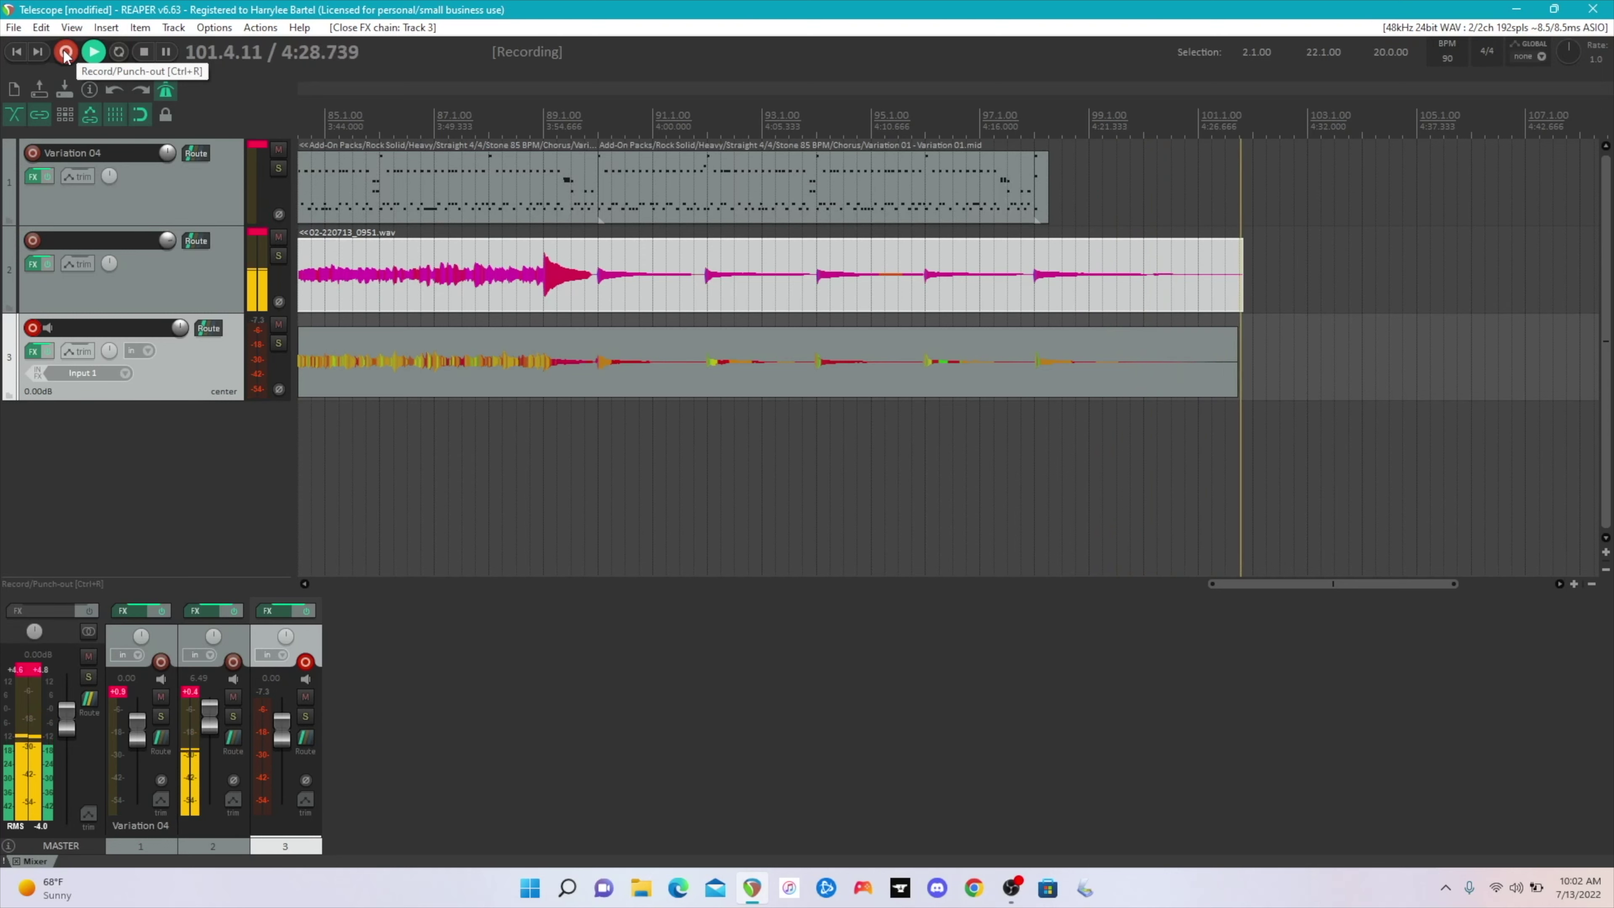
click(66, 53)
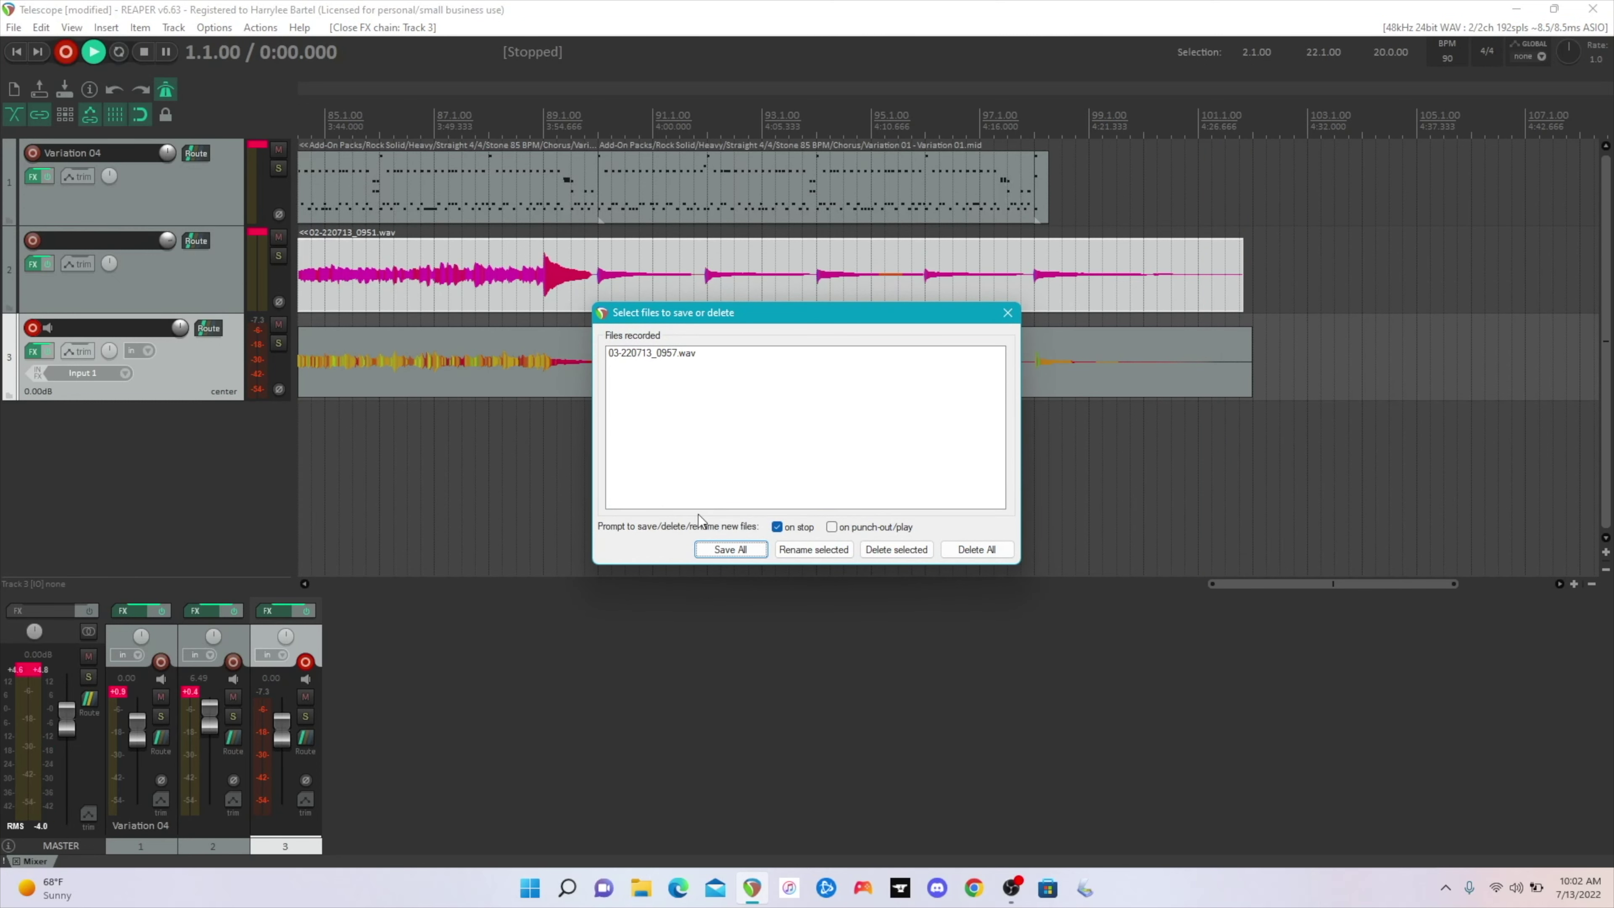
click(730, 549)
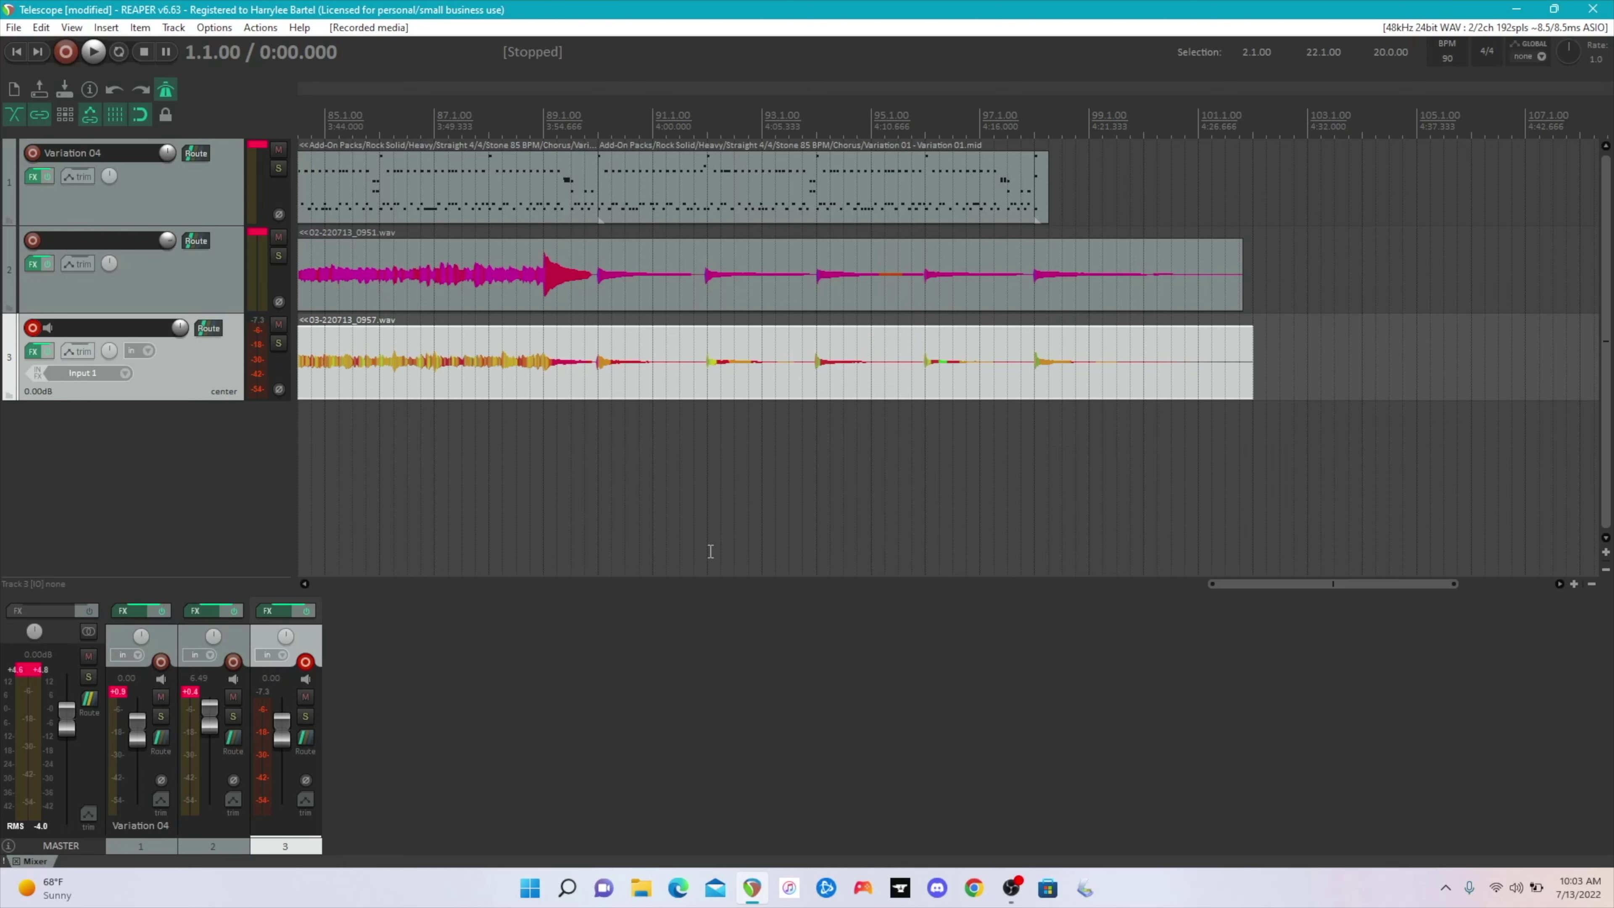
Add a fourth track armed on Input 1 in place of track 3, and insert VST3: Helix Native on it
double_click(36, 417)
click(33, 416)
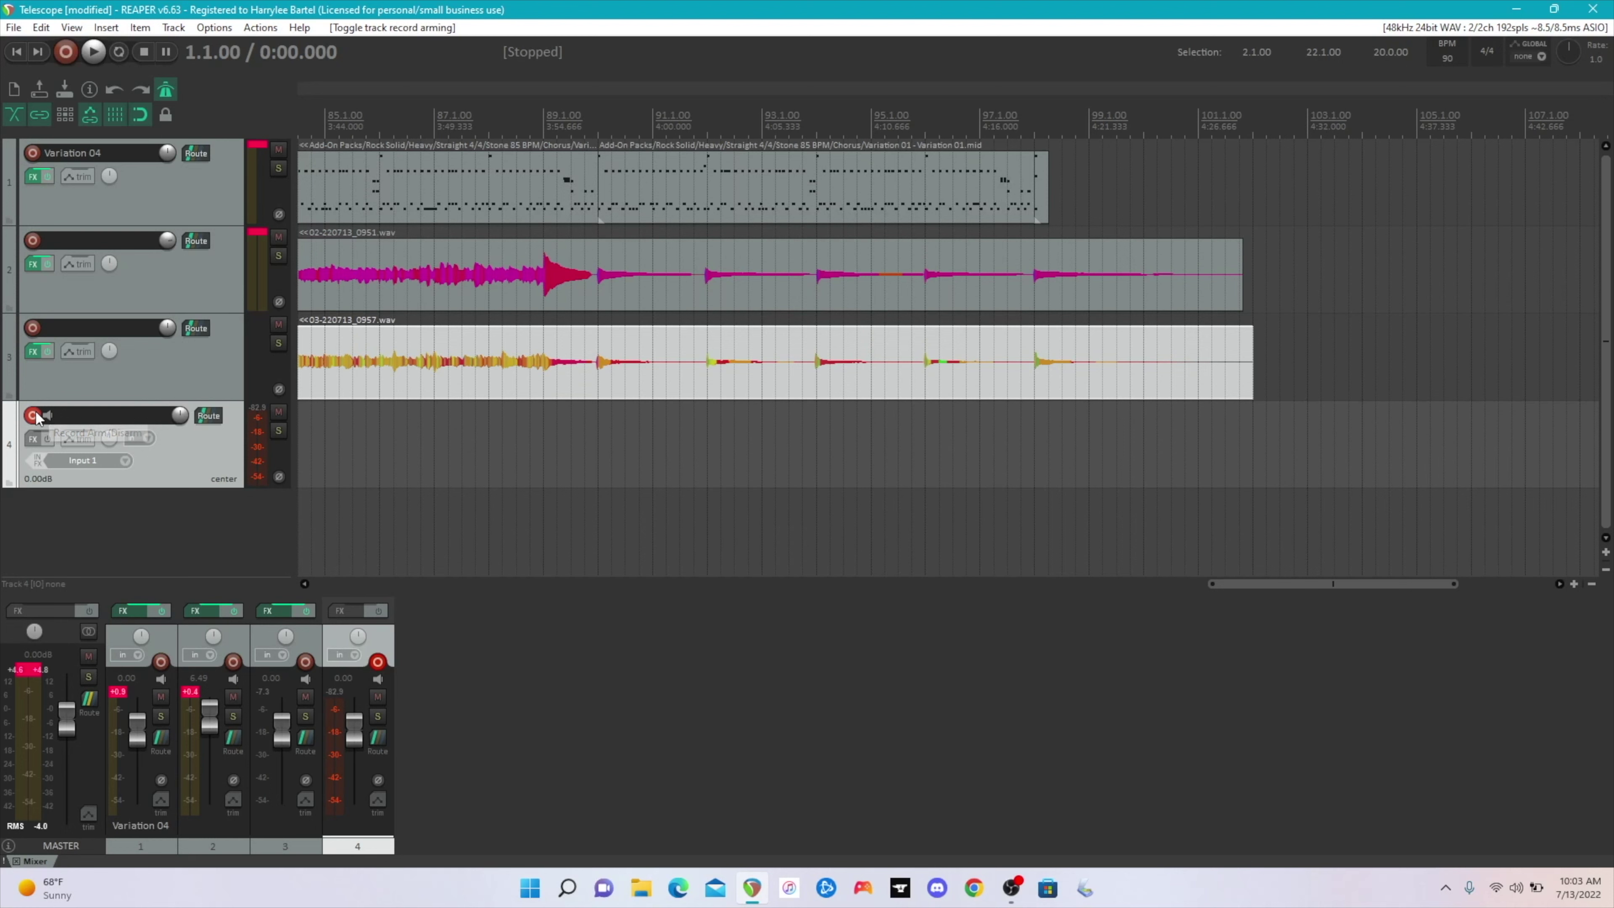
click(40, 441)
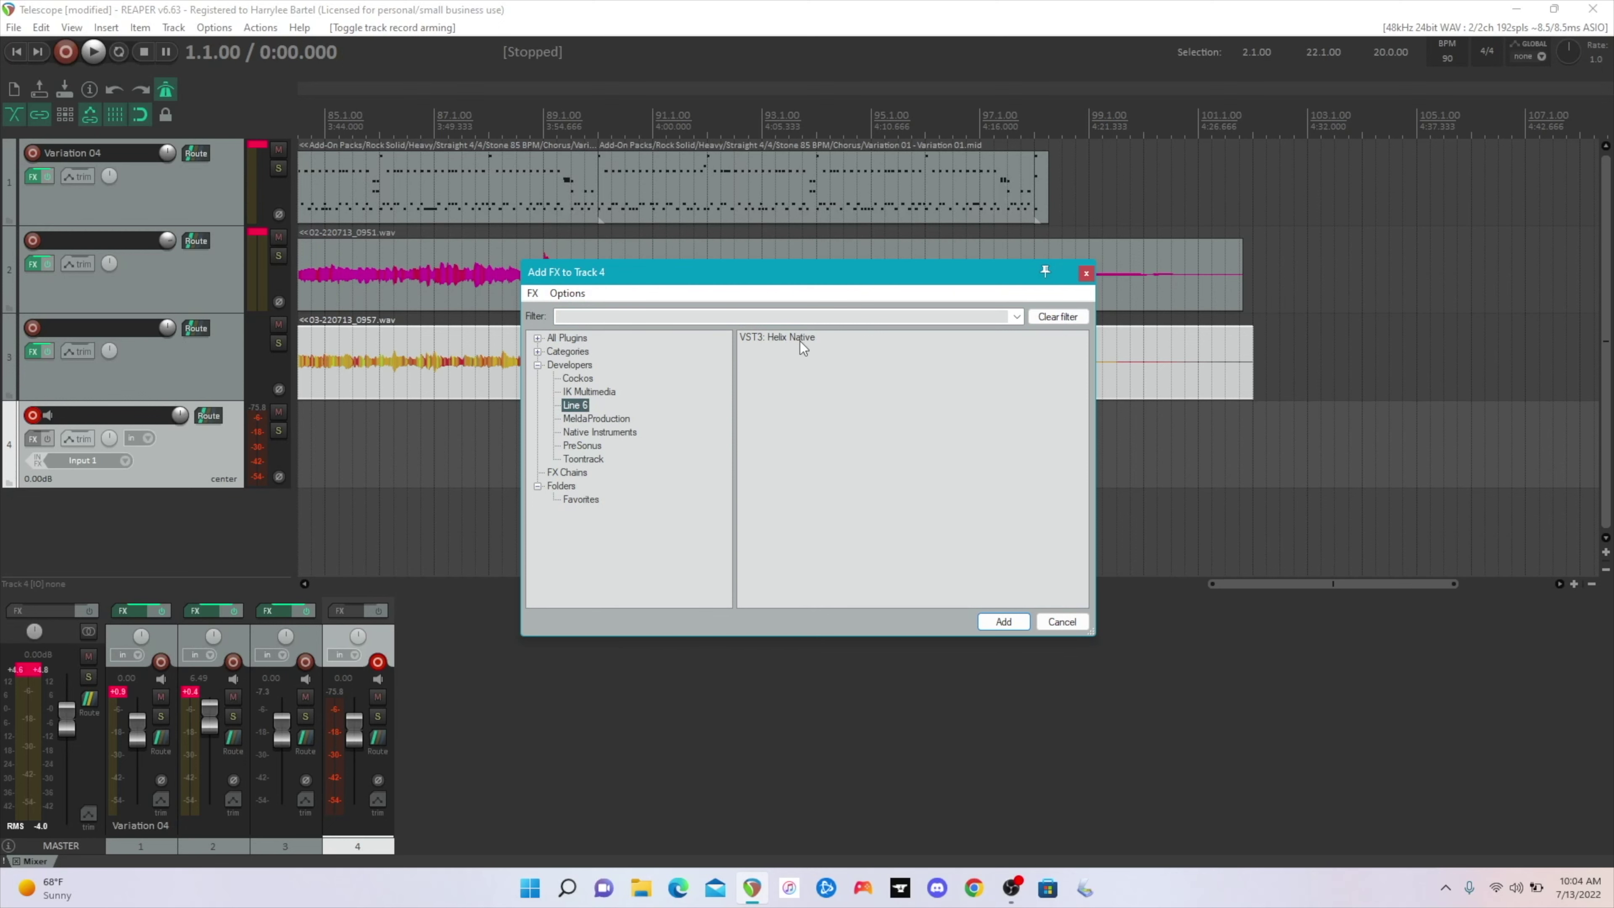
click(1003, 621)
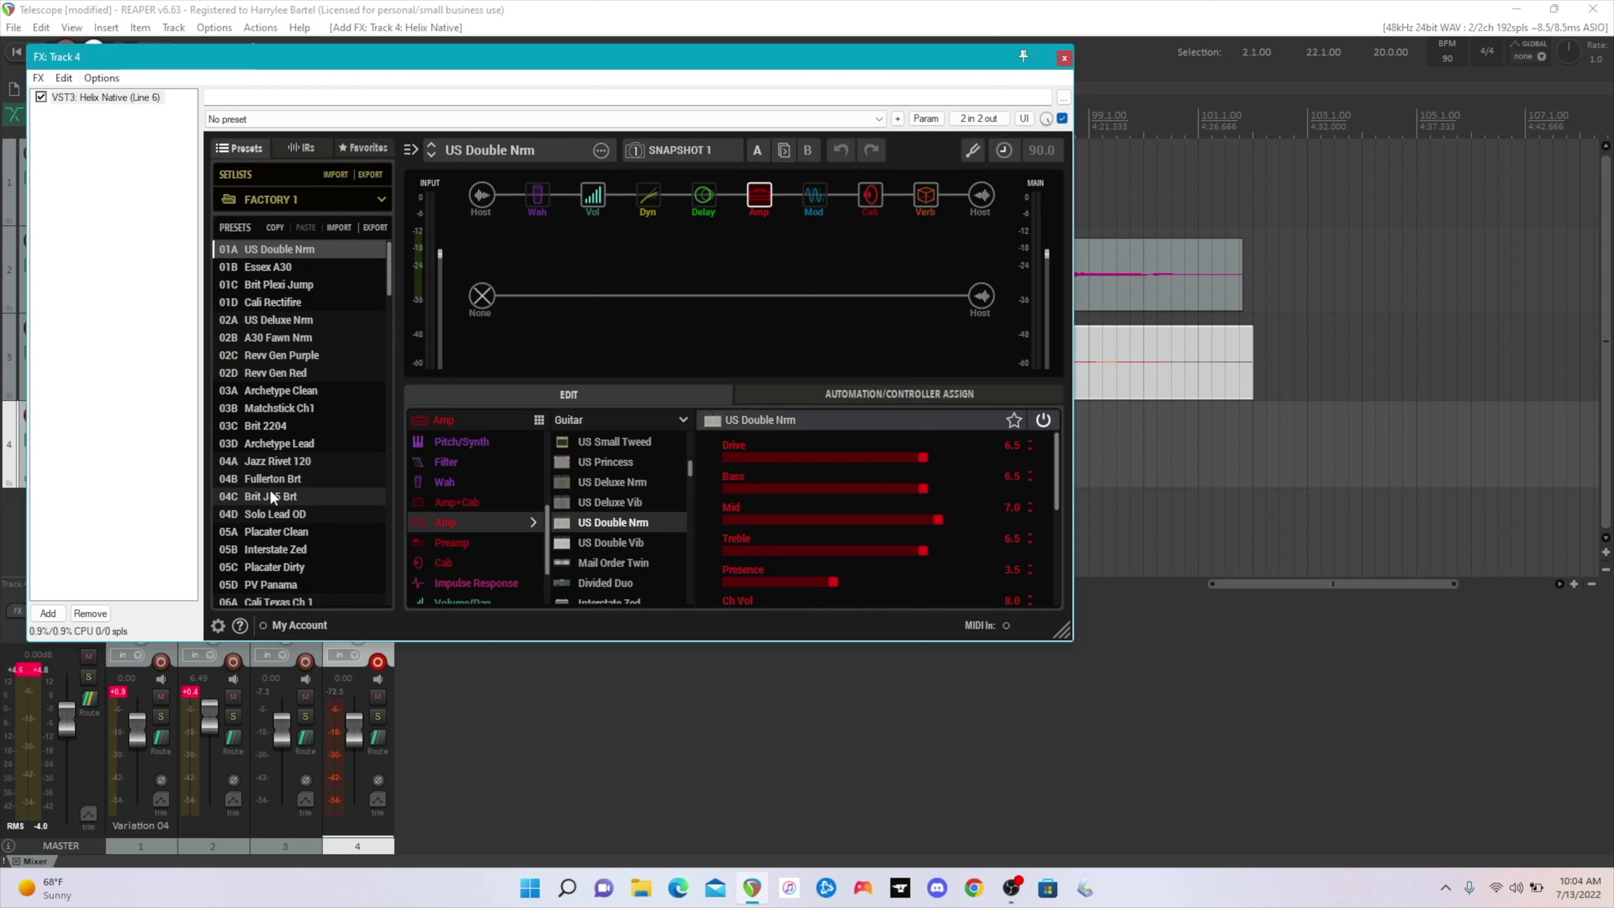
Load Helix Native's Factory 1 preset Cali Rectifire on track 4, check the built-in tuner and close the FX window
scroll(271, 493, down, 2)
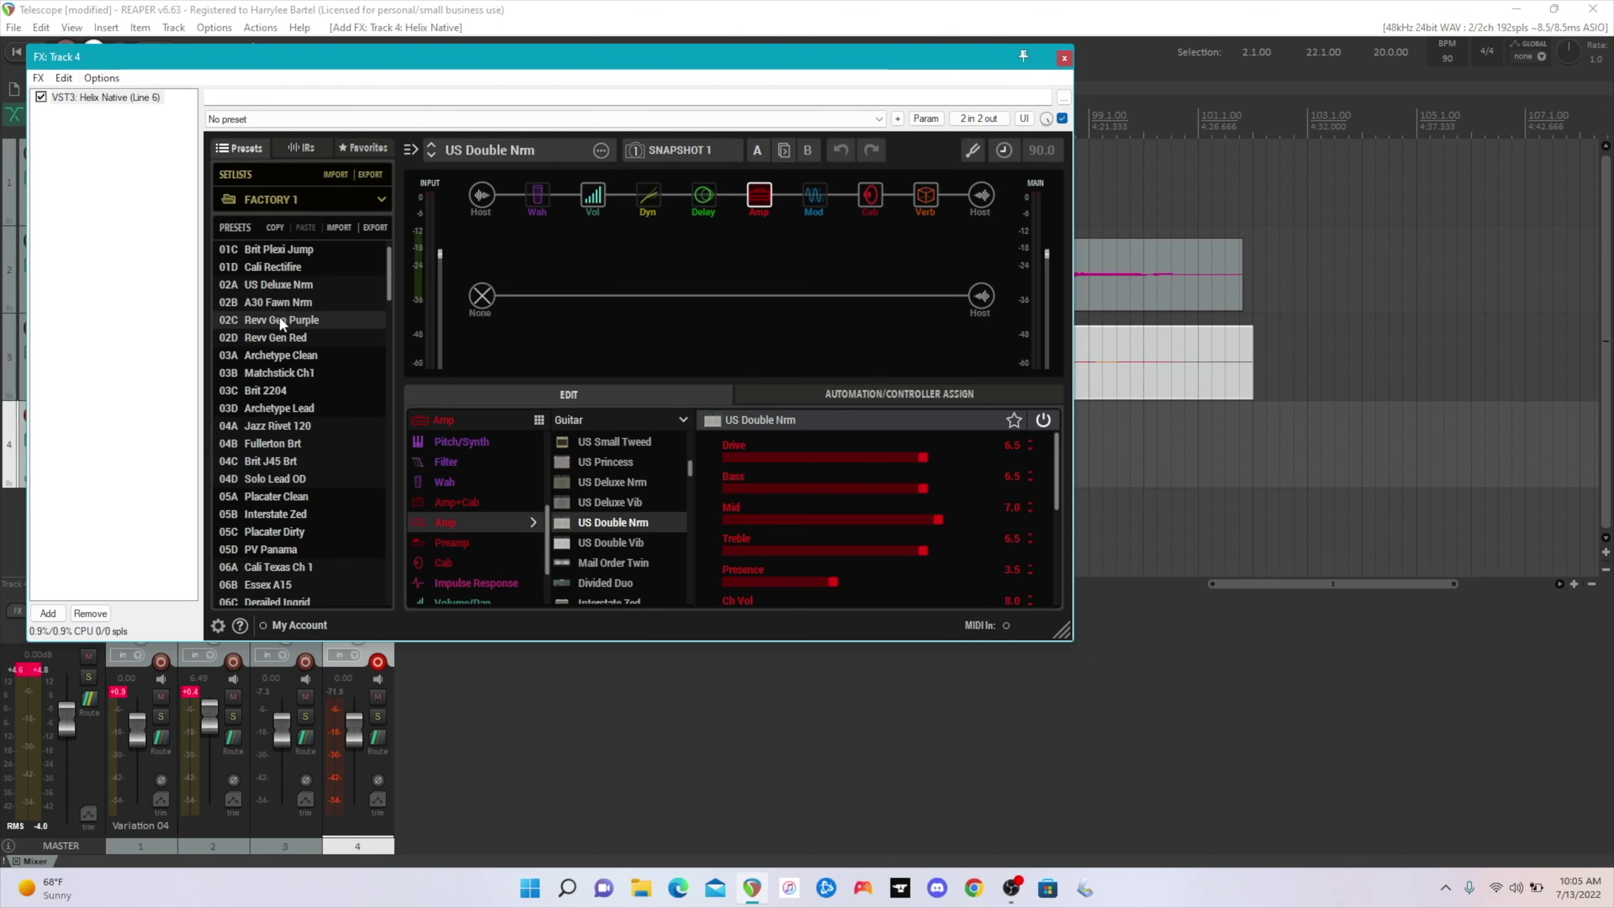
click(278, 267)
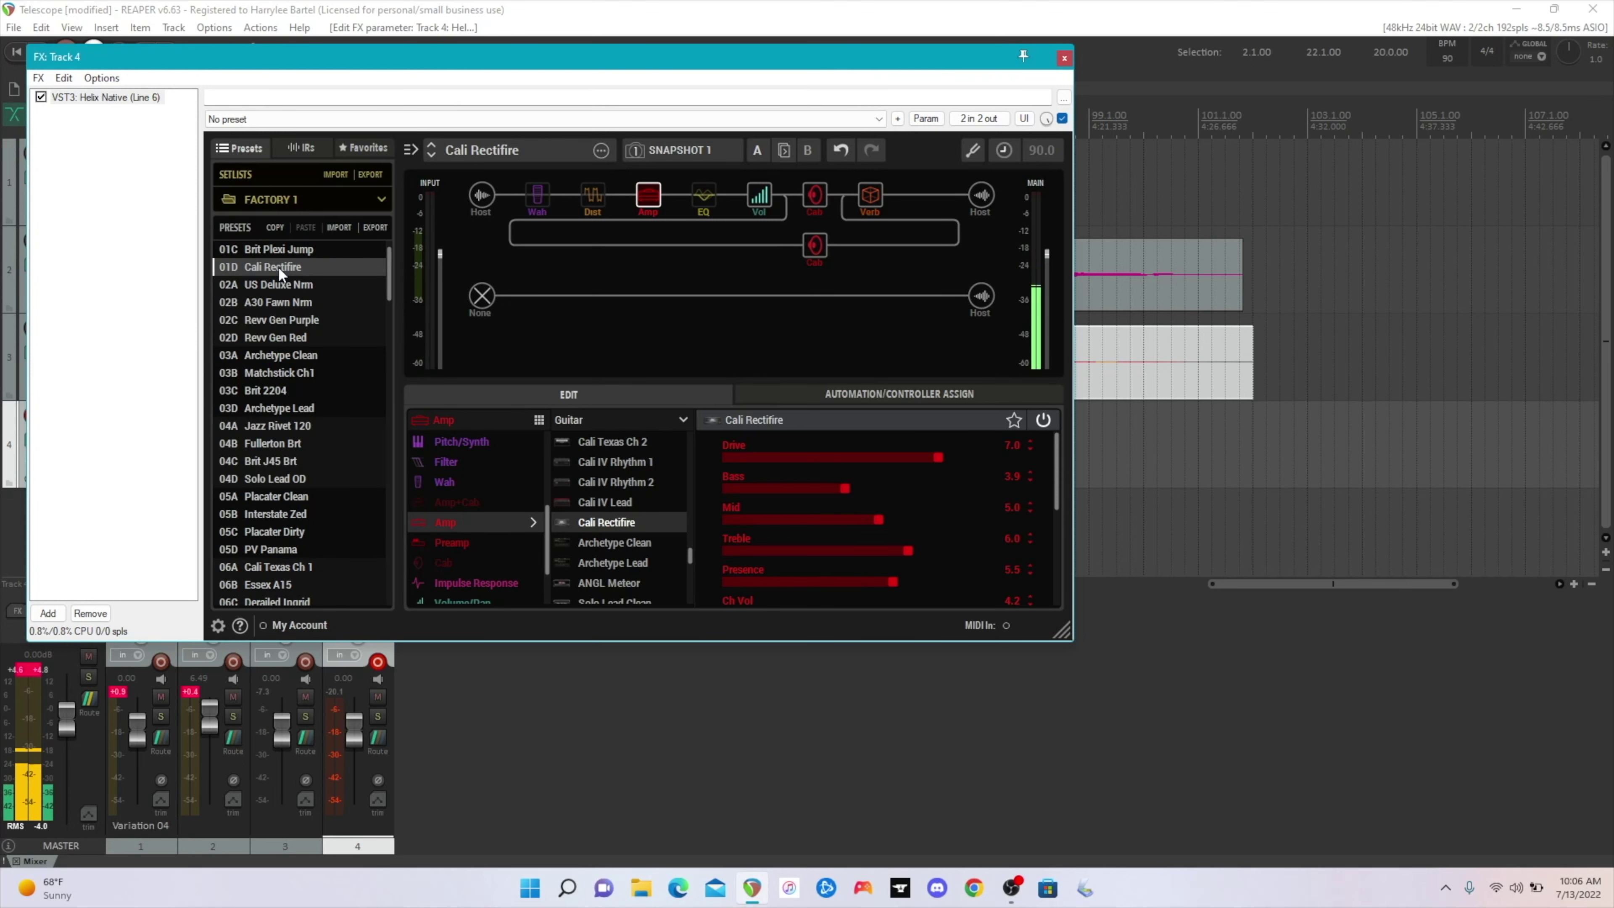
click(976, 154)
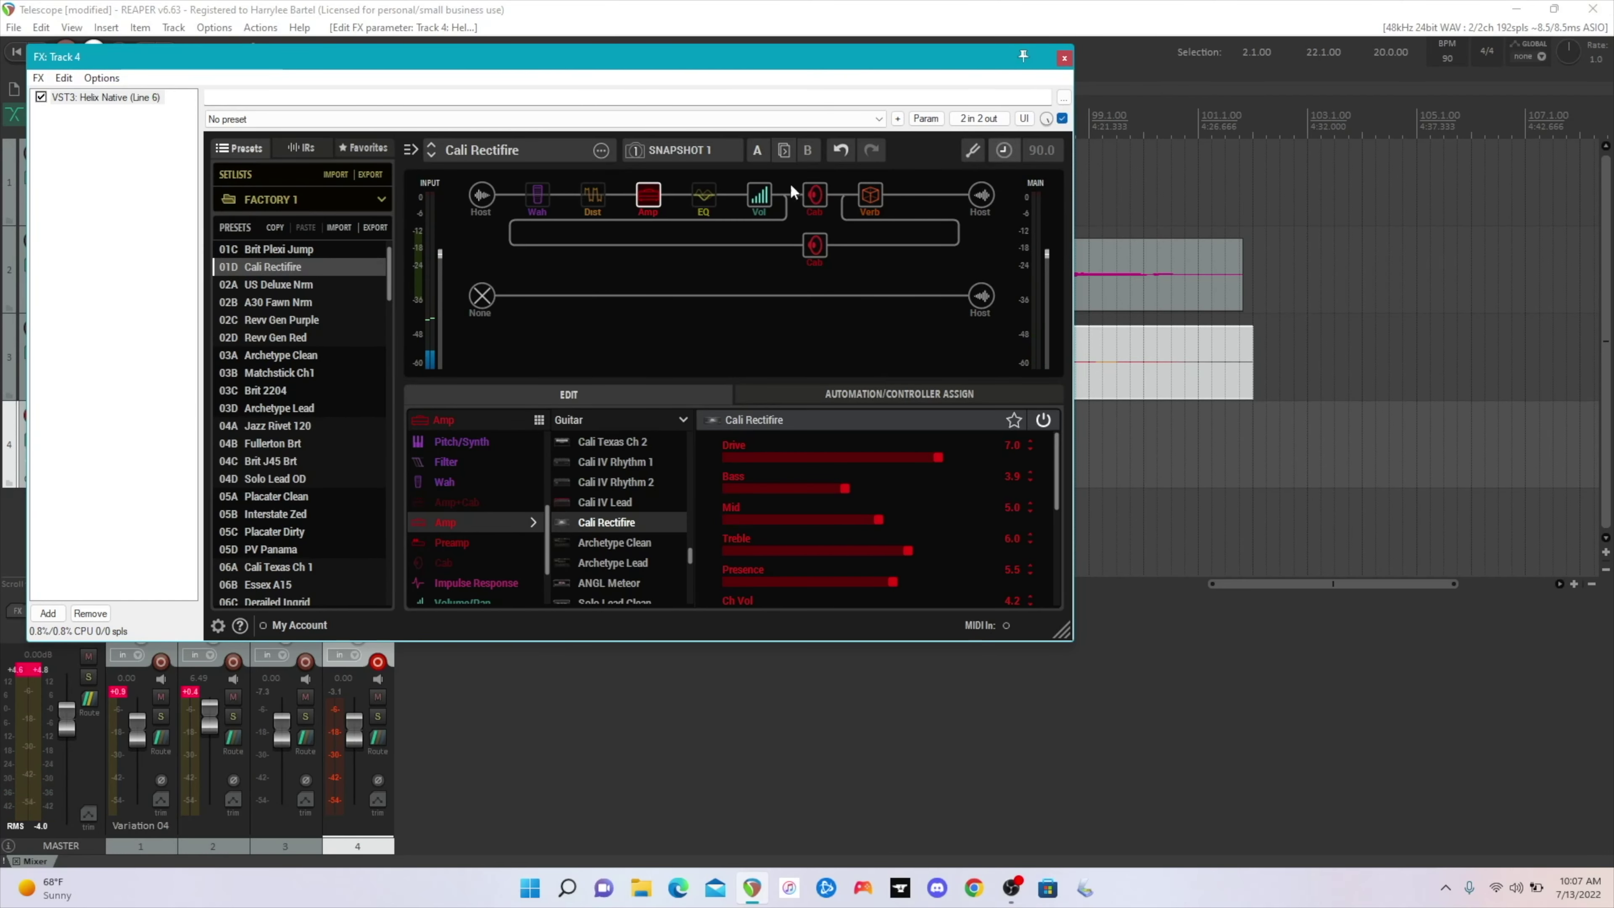
key(Escape)
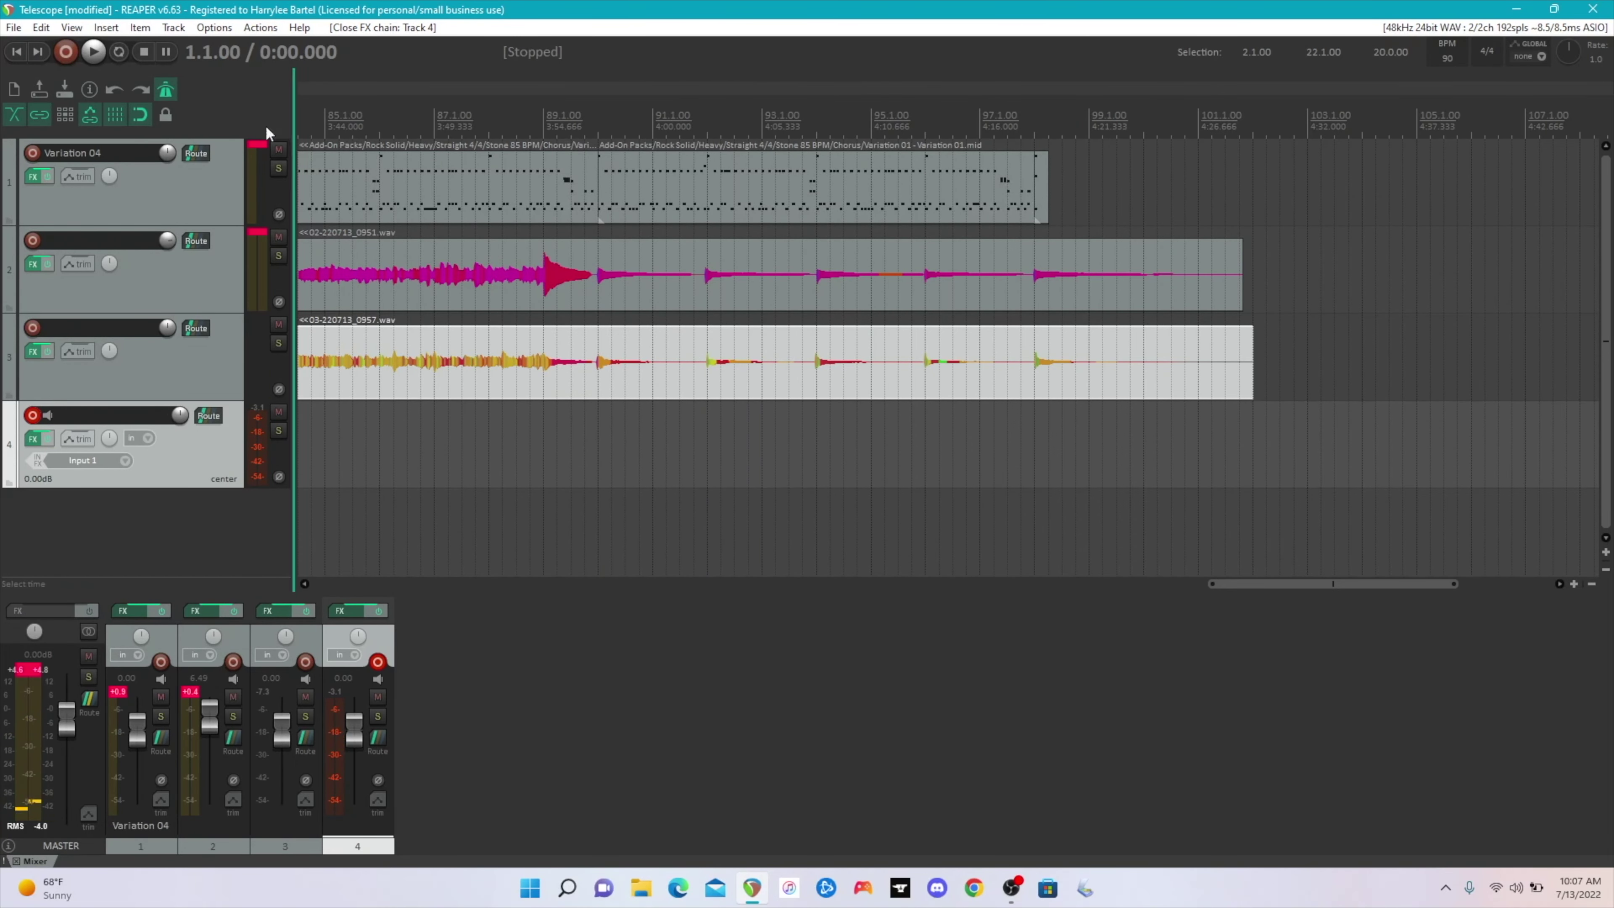
Record the part on track 4 from the project start to about measure 102 and save the recorded file
click(17, 52)
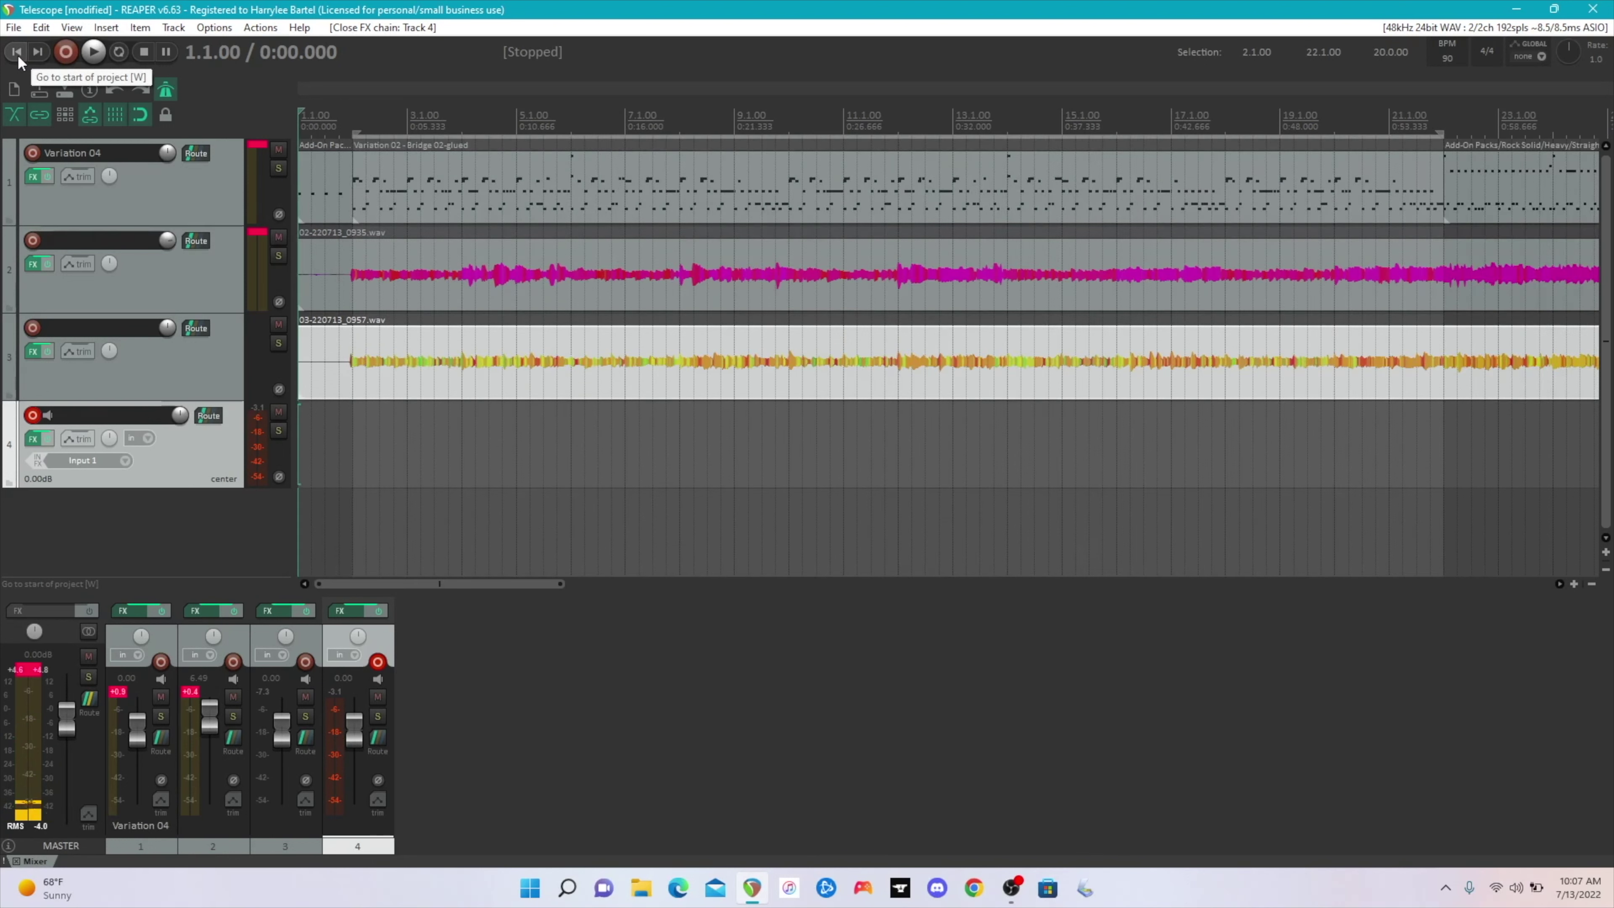
click(66, 52)
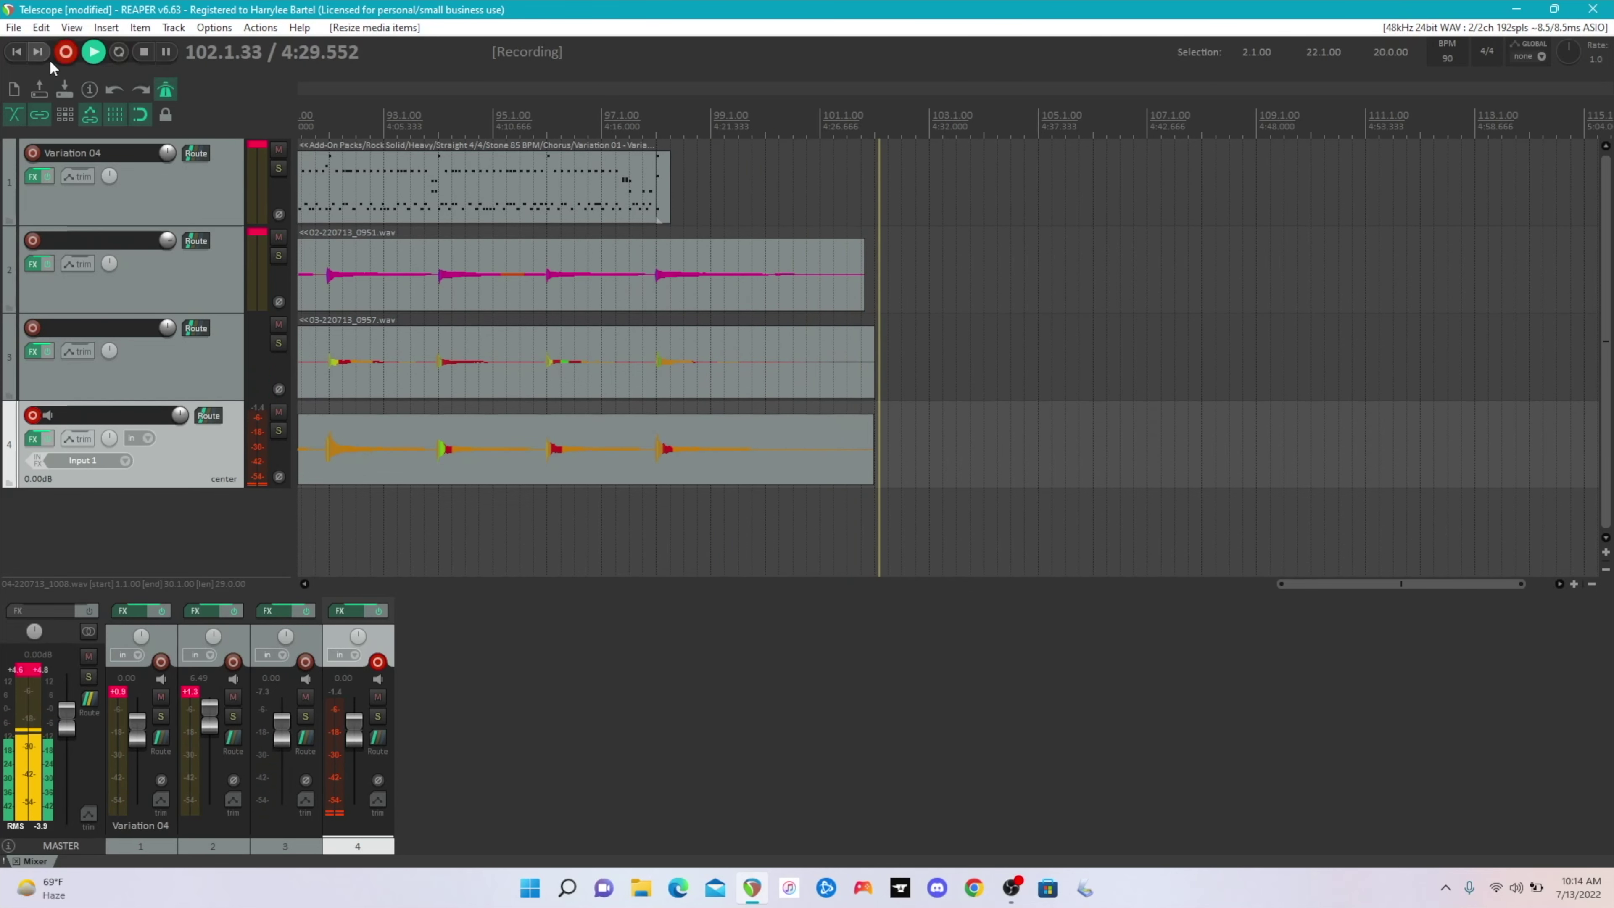
click(145, 52)
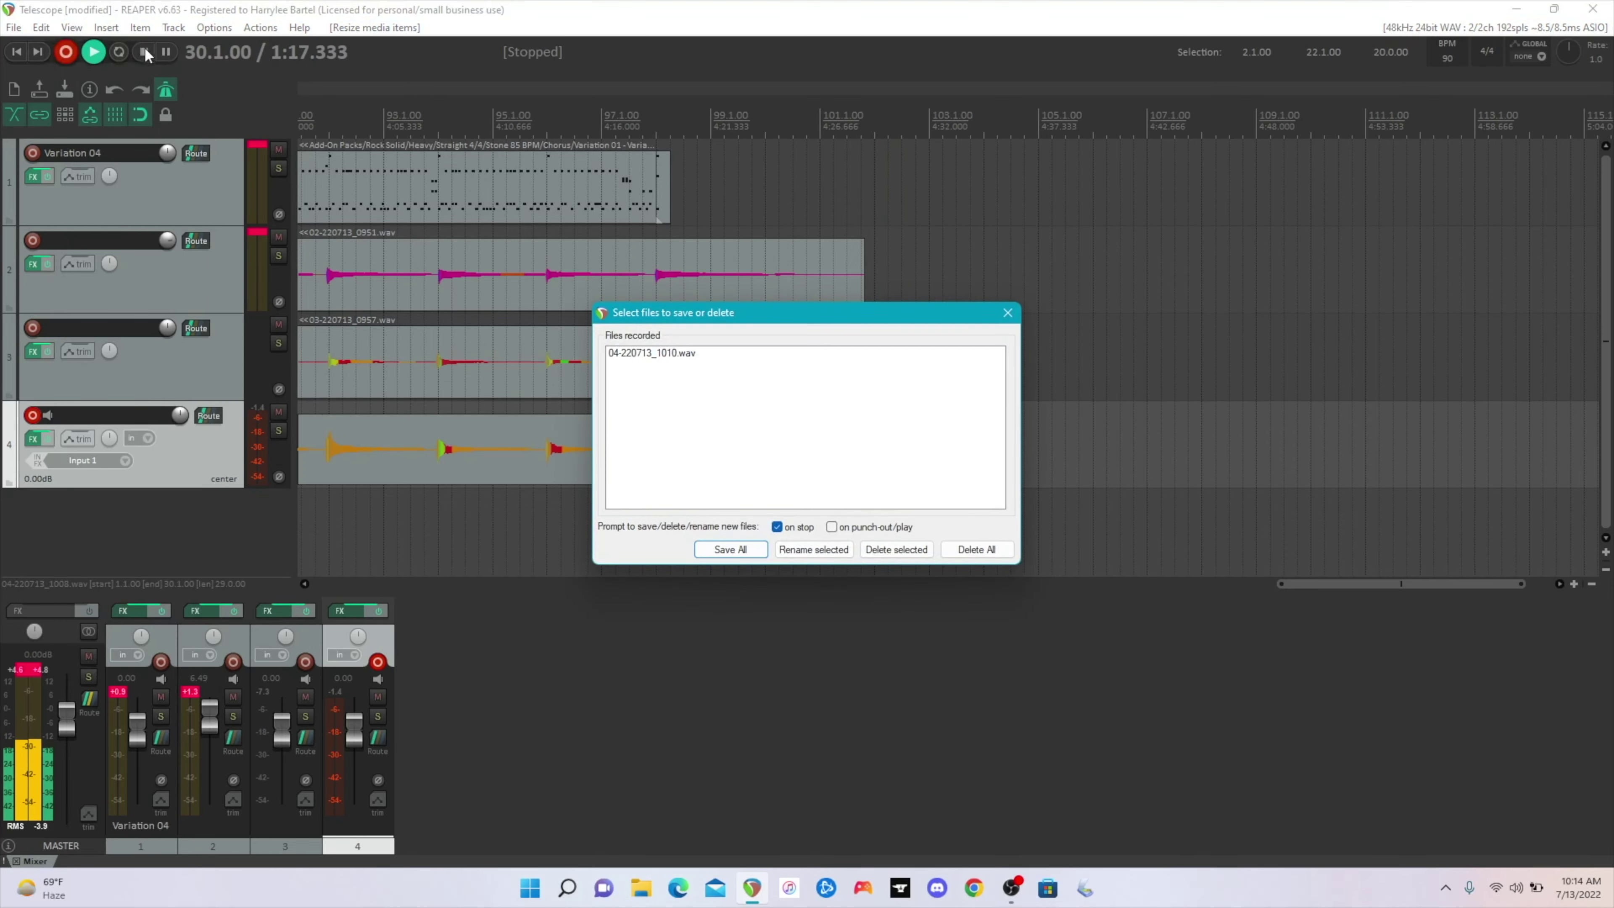
click(729, 549)
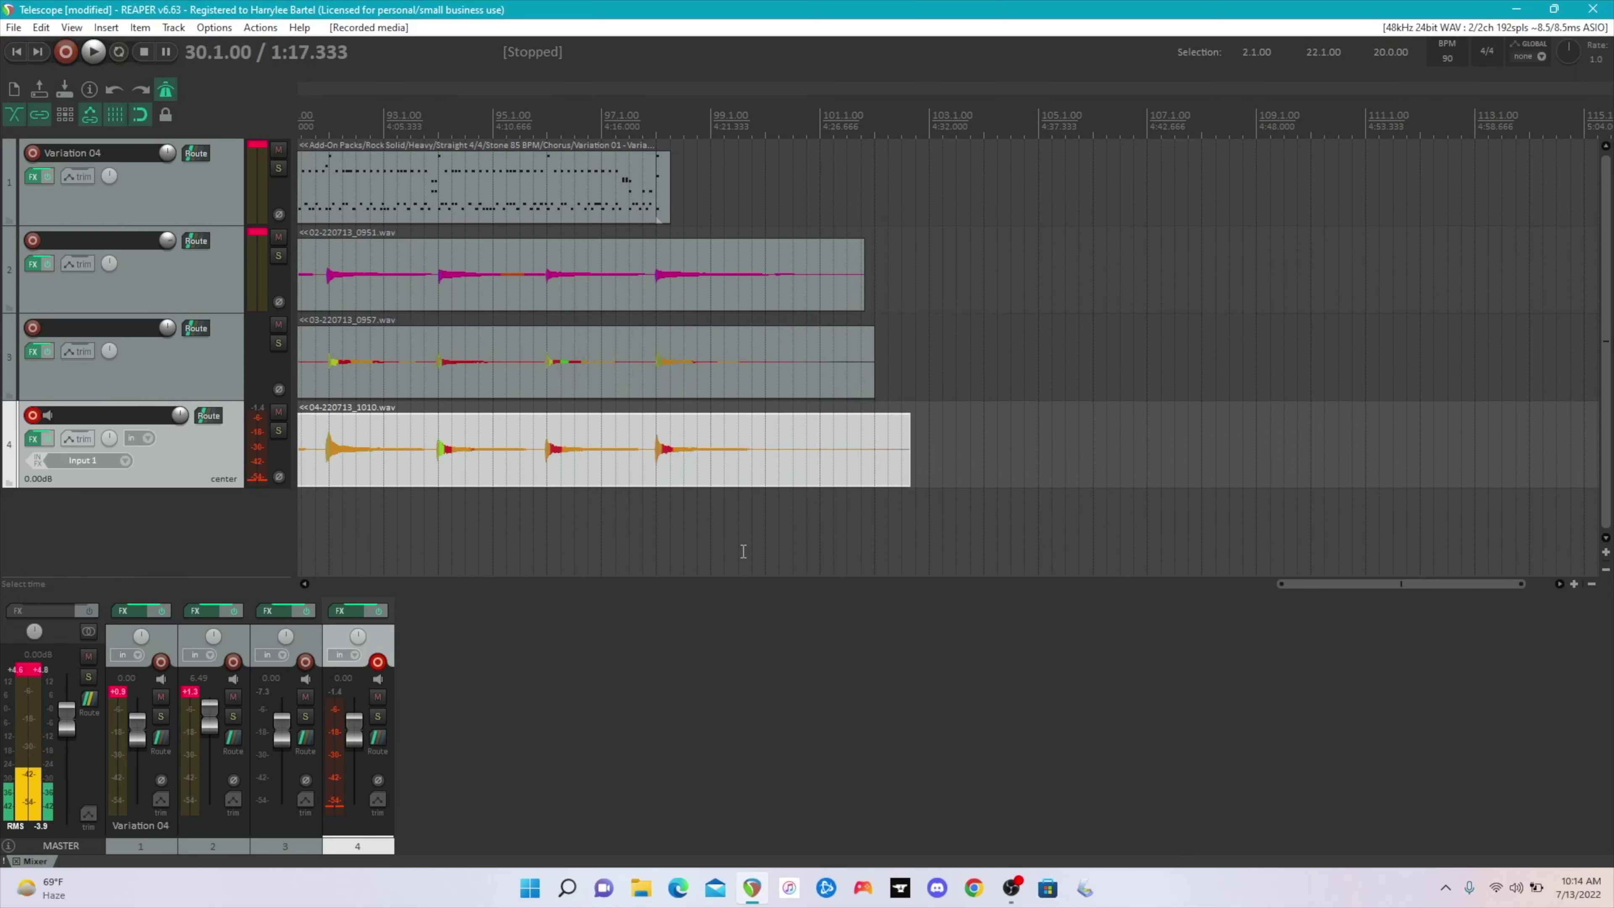